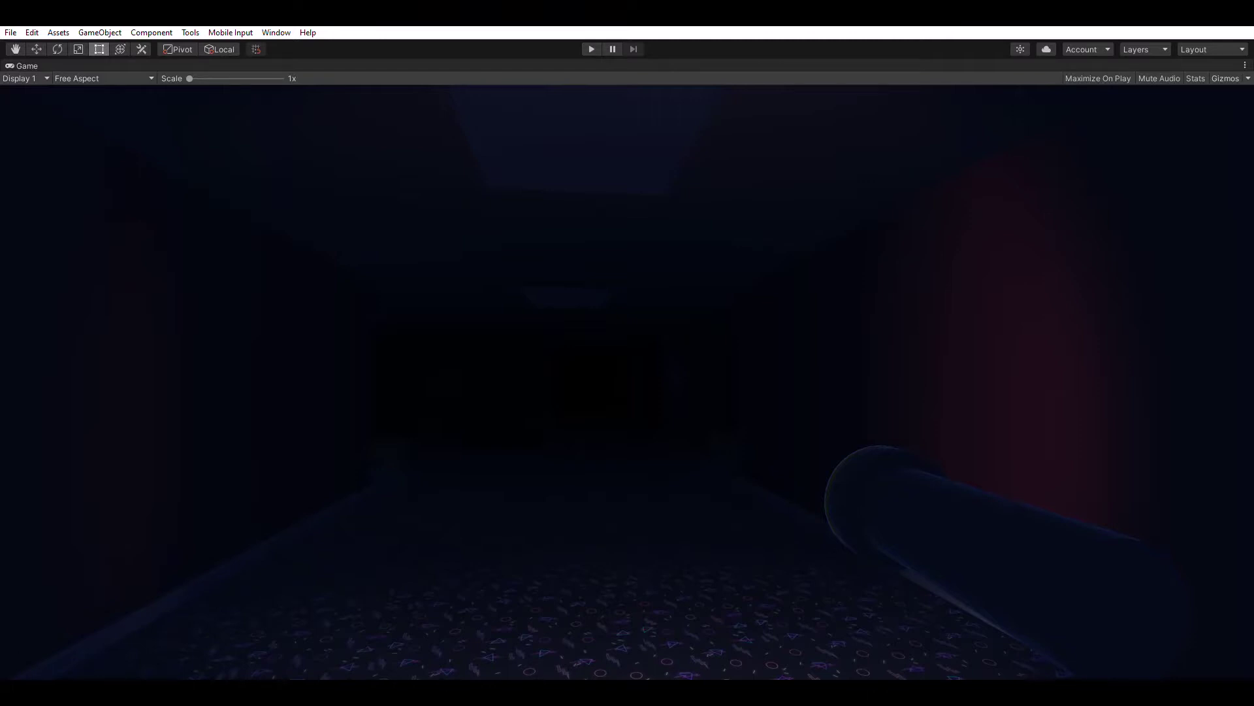
Start Play mode and walk with the flashlight through the patterned-carpet corridor to the staircase
{"action": "key", "text": "ctrl+p"}
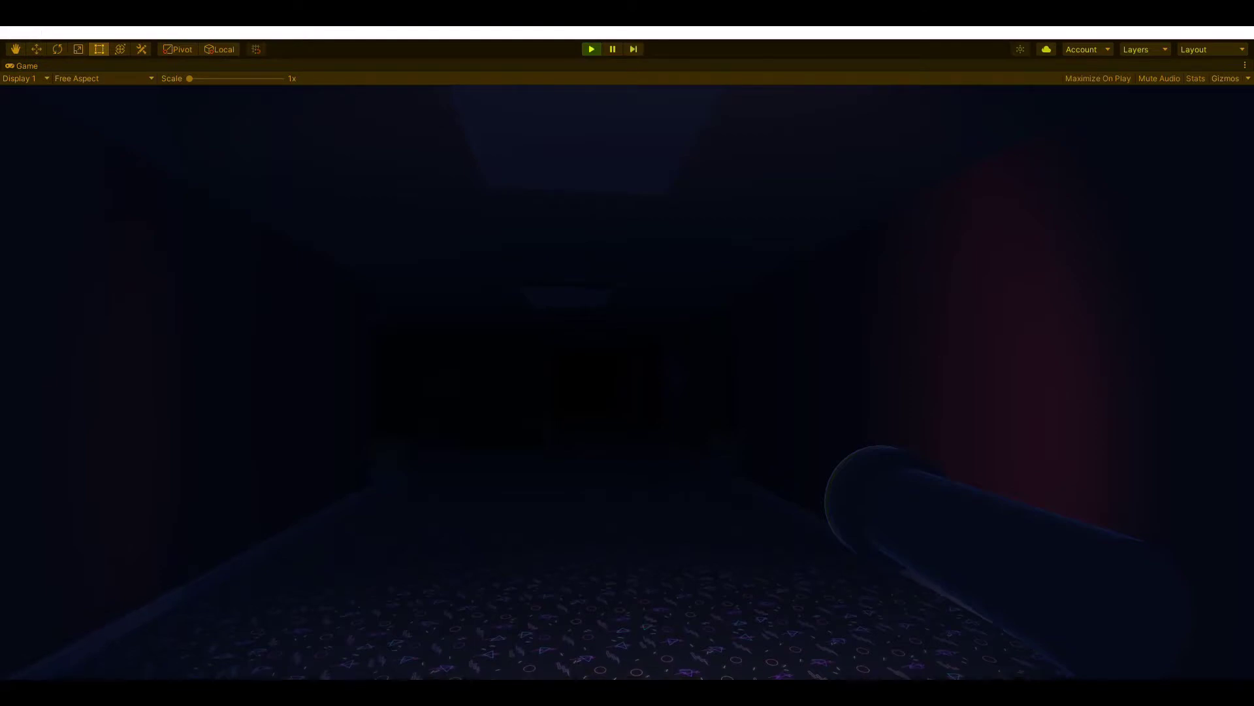
{"action": "key", "text": "w"}
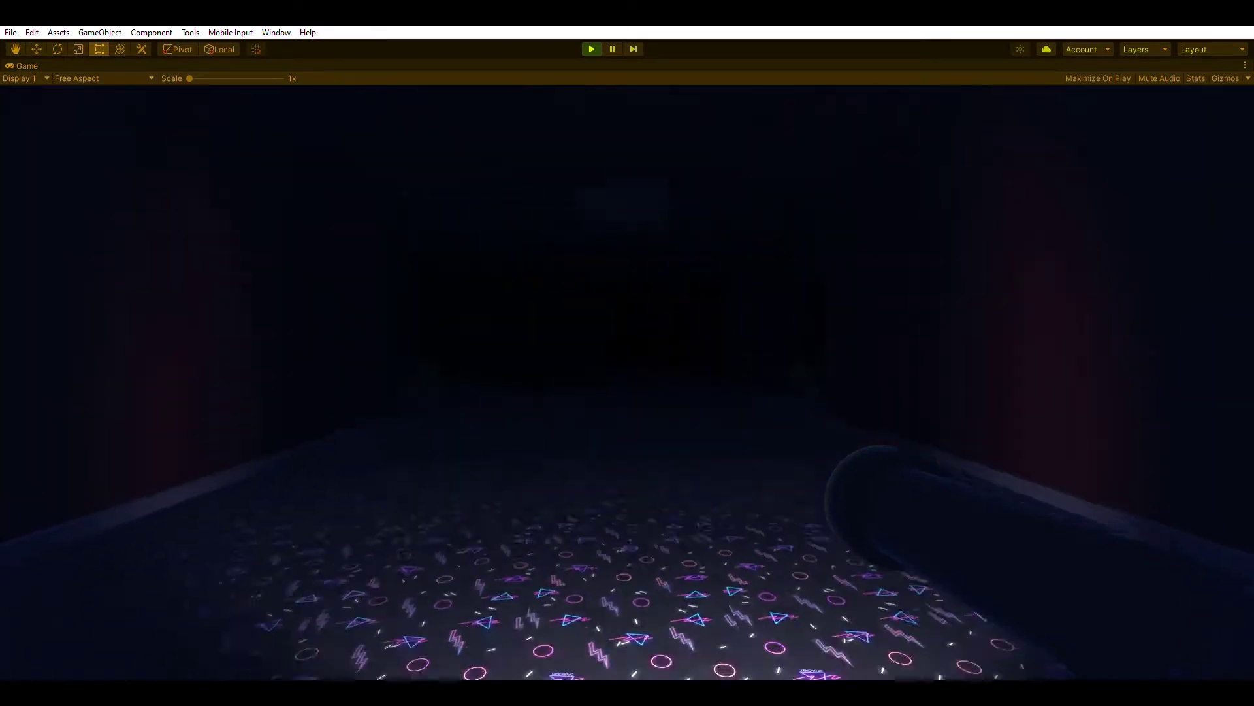
{"action": "key", "text": "w"}
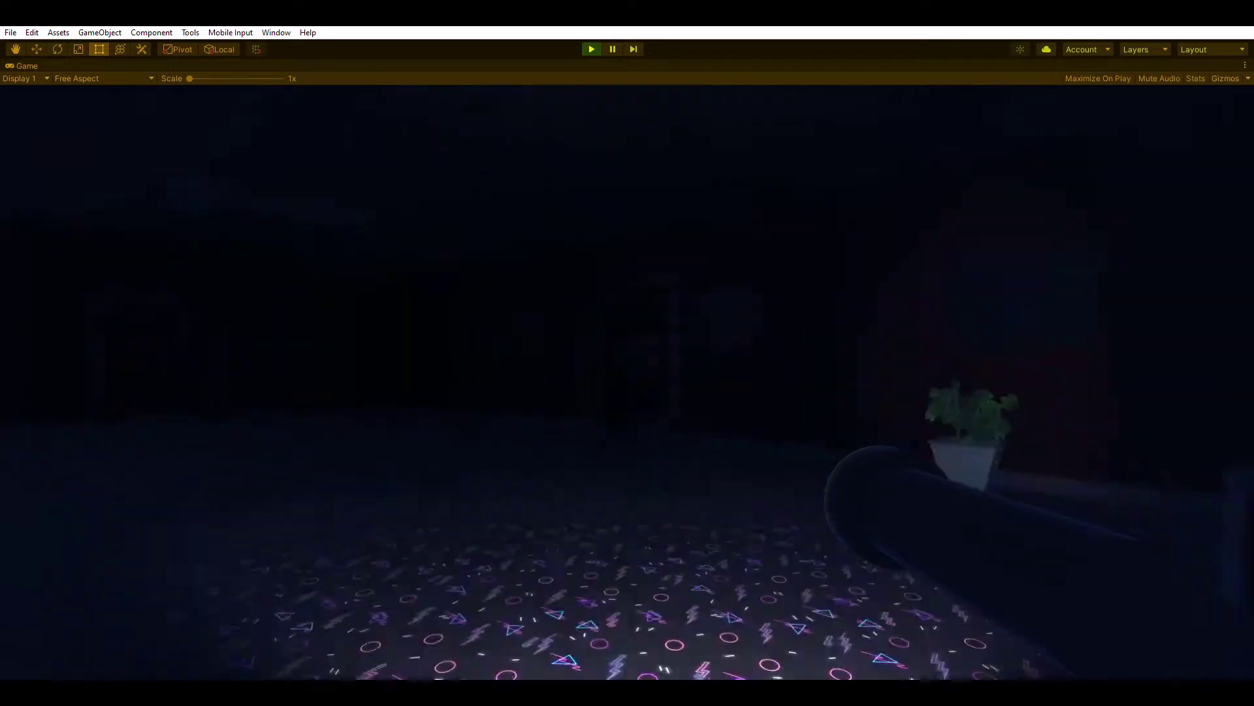
{"action": "key", "text": "w"}
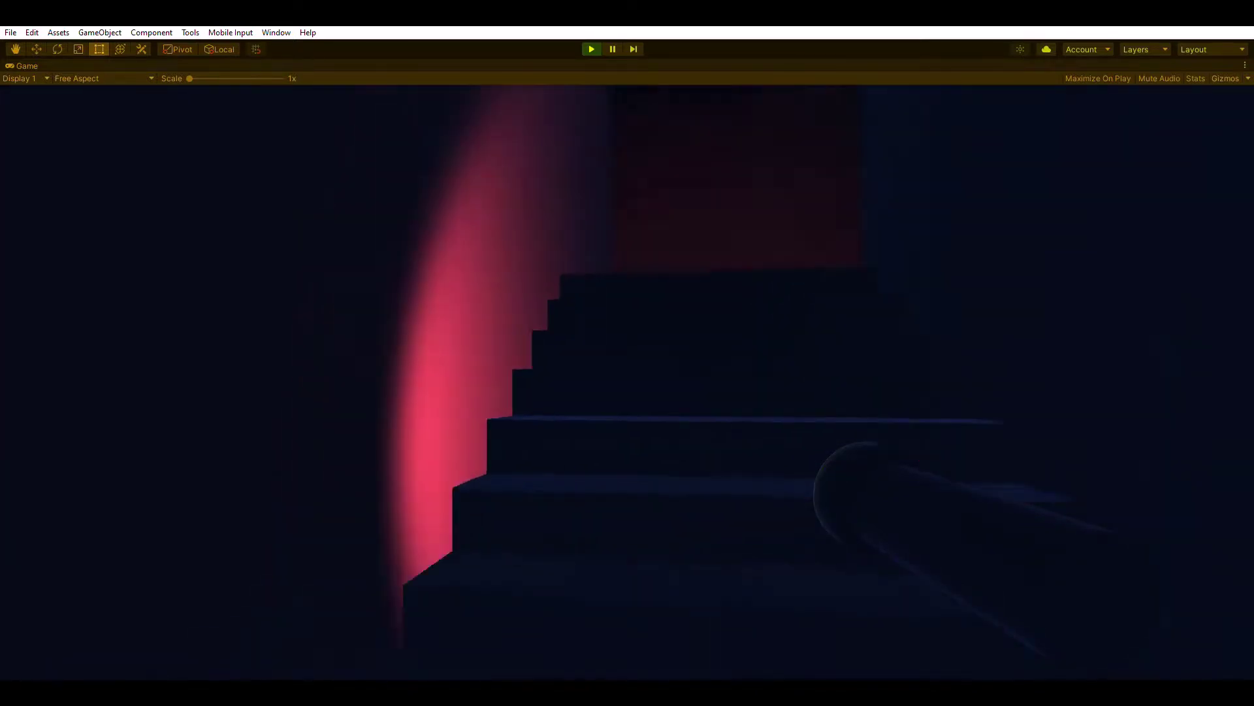
Climb the staircase and go through the landing's doorway onto the wooden-floored level
{"action": "key", "text": "w"}
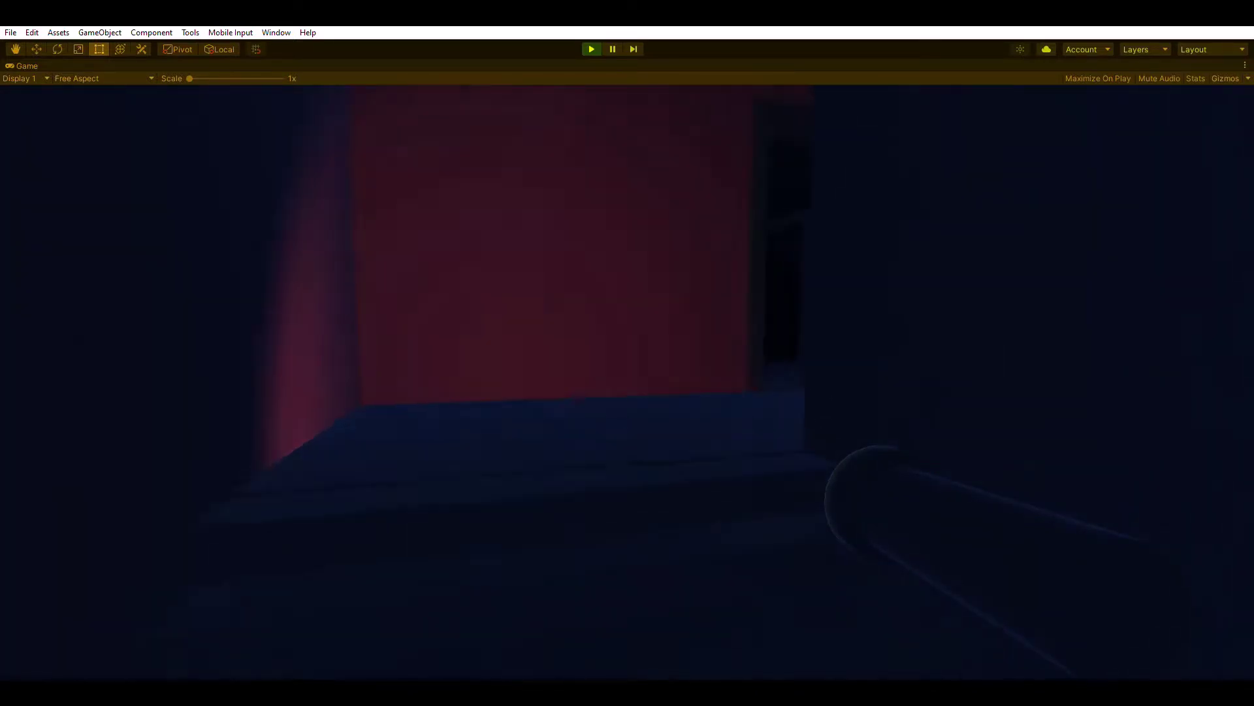
{"action": "key", "text": "w"}
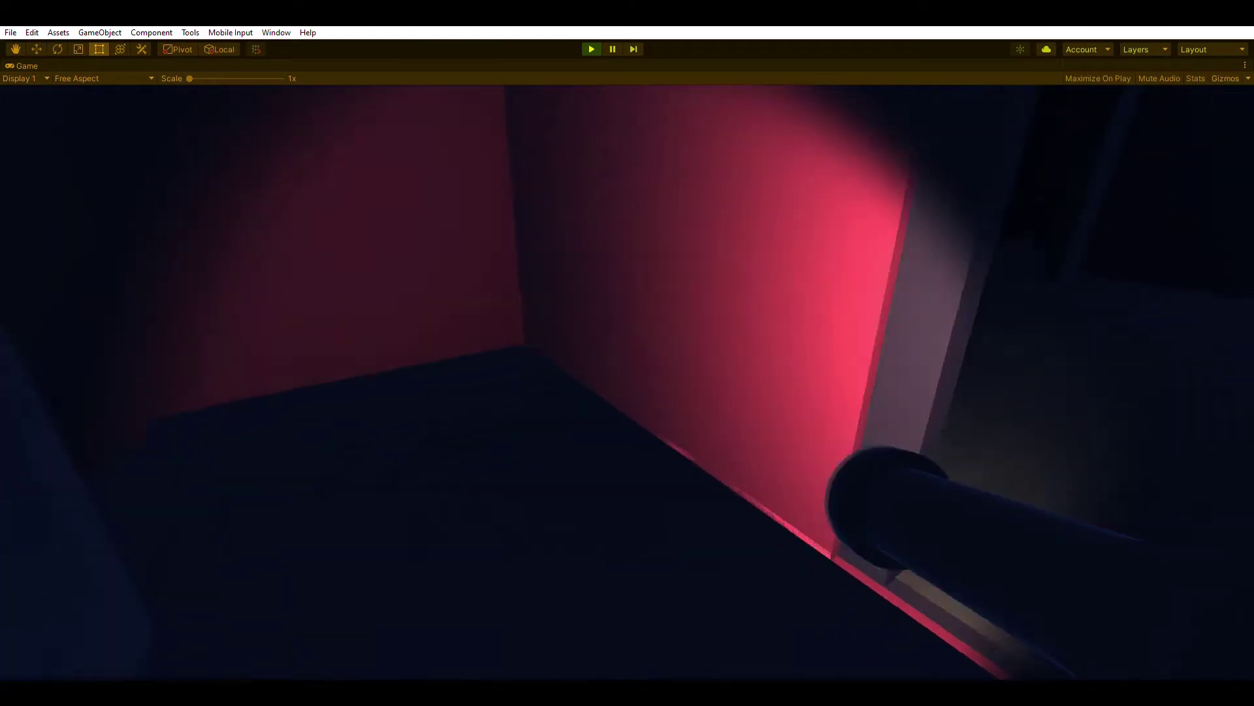
{"action": "key", "text": "w"}
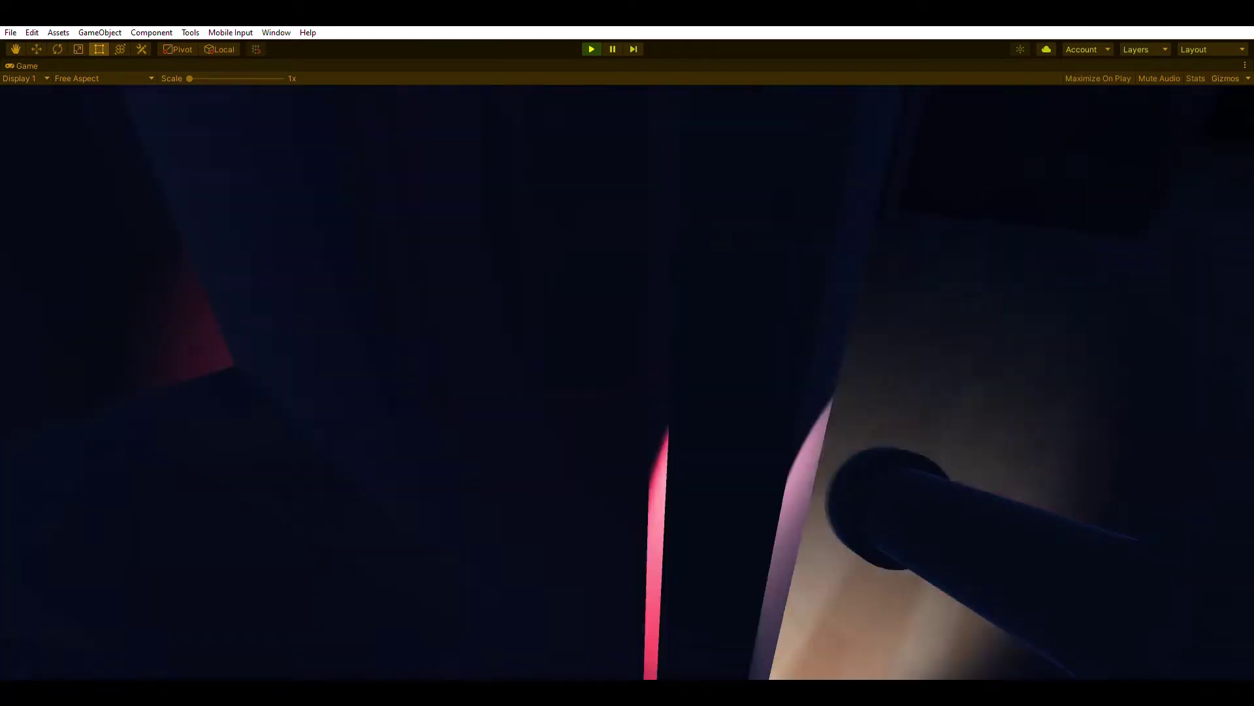
{"action": "key", "text": "w"}
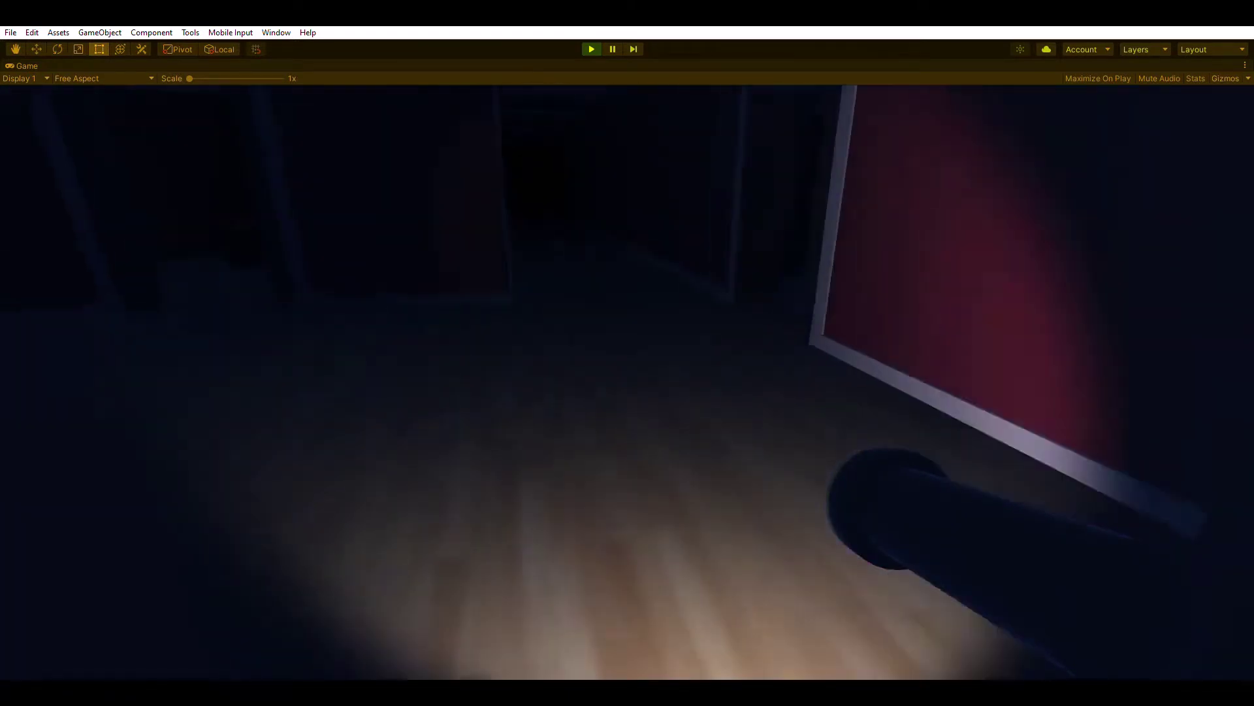
Take the next stairs up and explore the red-rug room and the dark wooden-floored hallway
{"action": "key", "text": "w"}
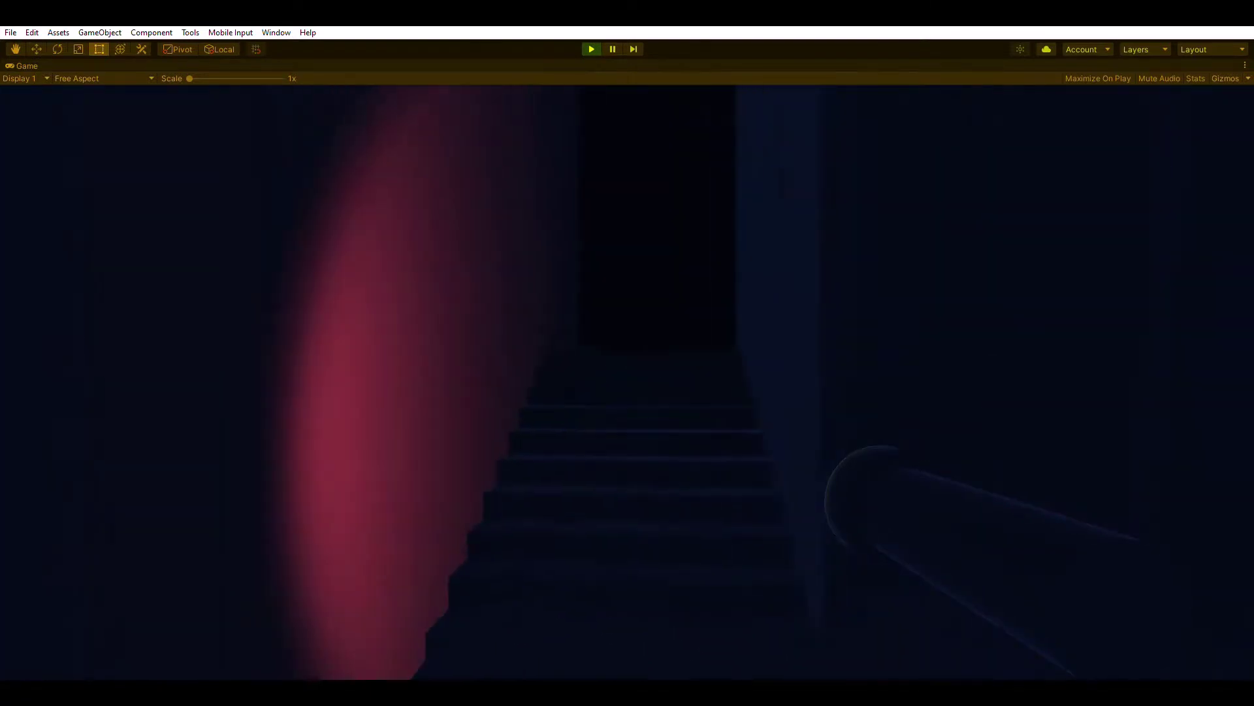
{"action": "key", "text": "w"}
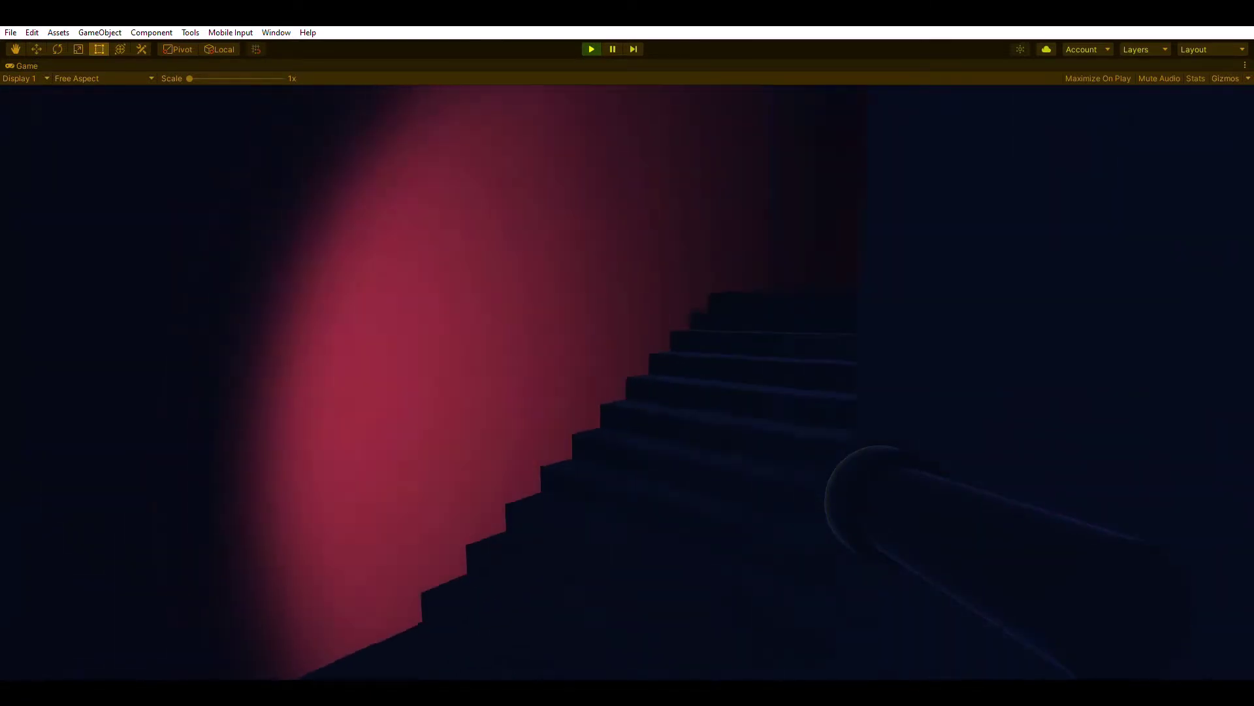
{"action": "key", "text": "w"}
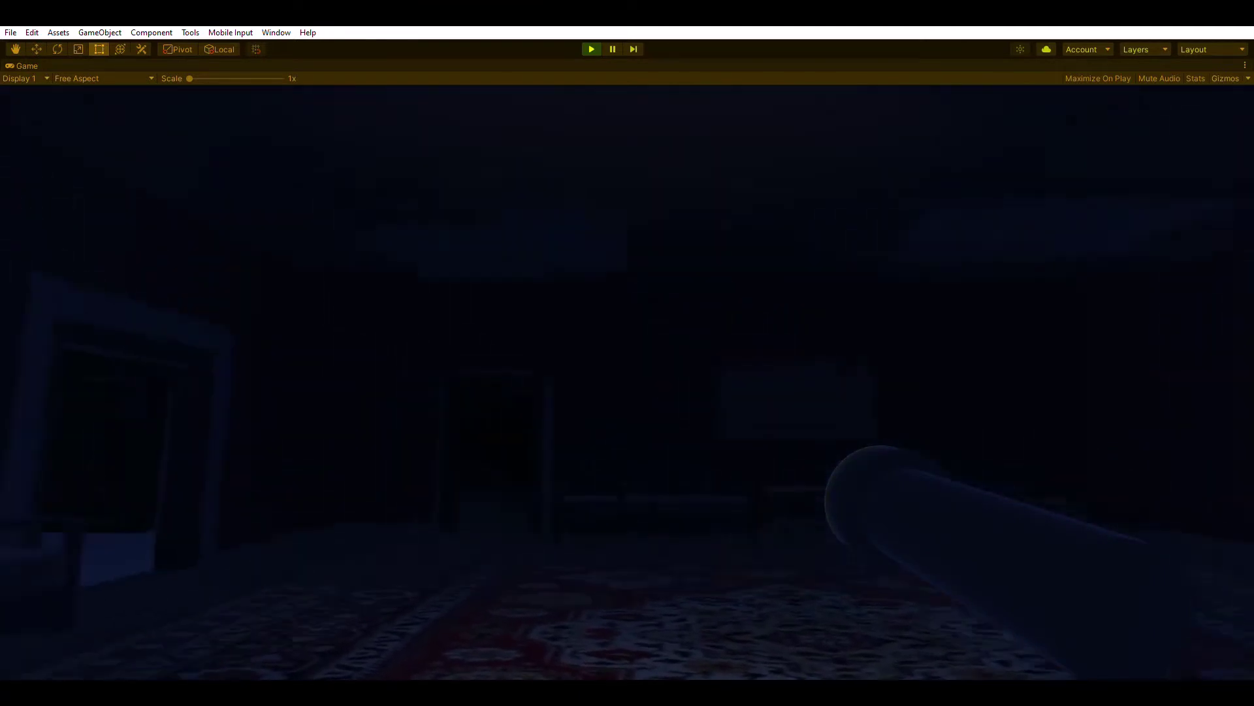
{"action": "key", "text": "w"}
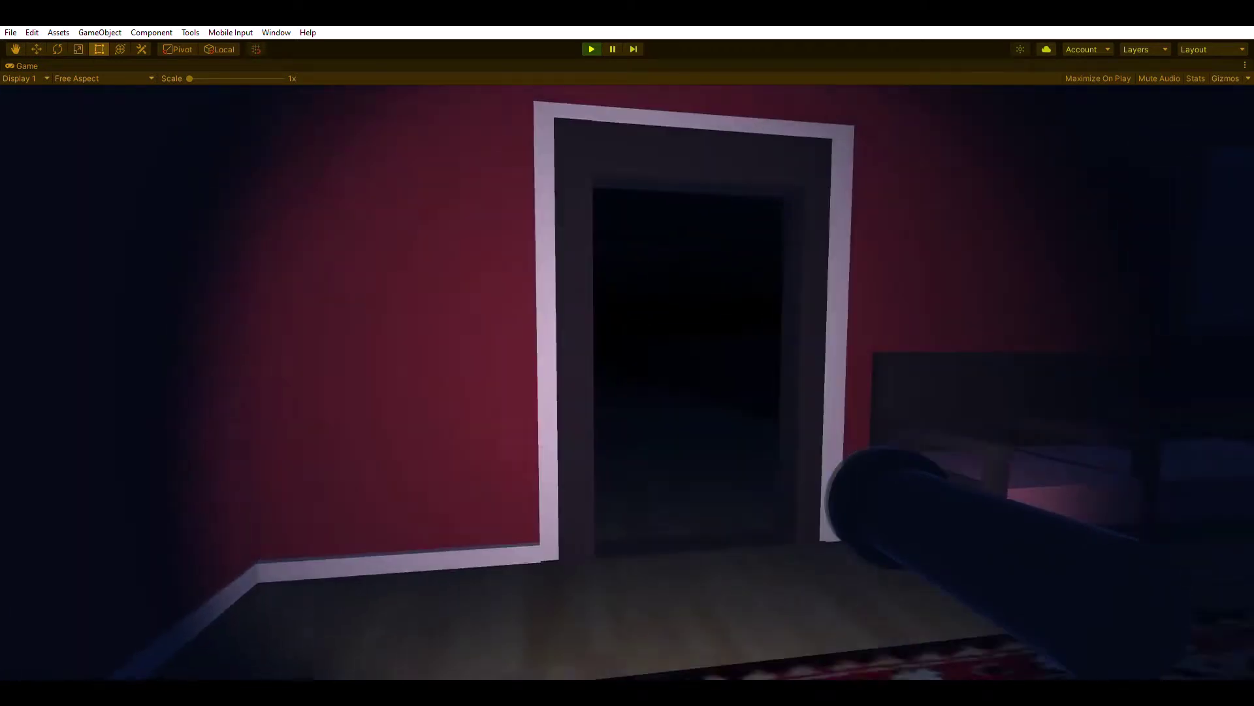
{"action": "key", "text": "w"}
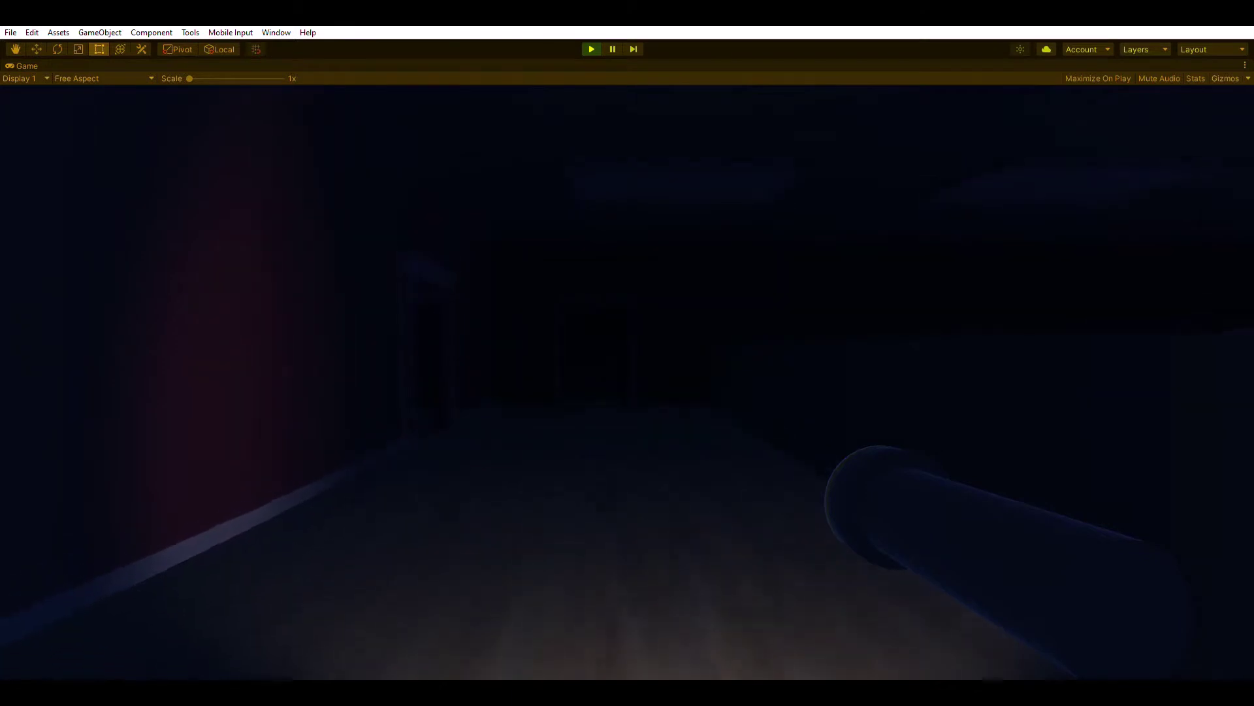
Climb the remaining flights of stairs and walk out onto the building's rooftop
{"action": "key", "text": "w"}
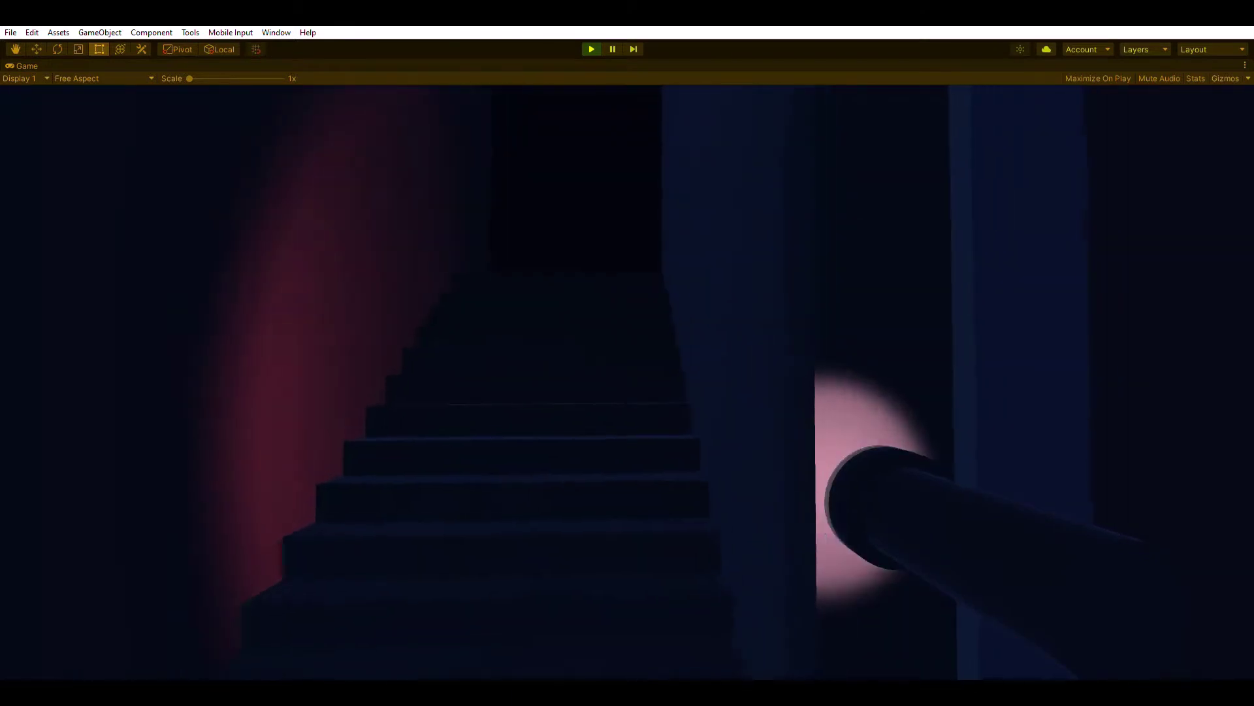
{"action": "key", "text": "w"}
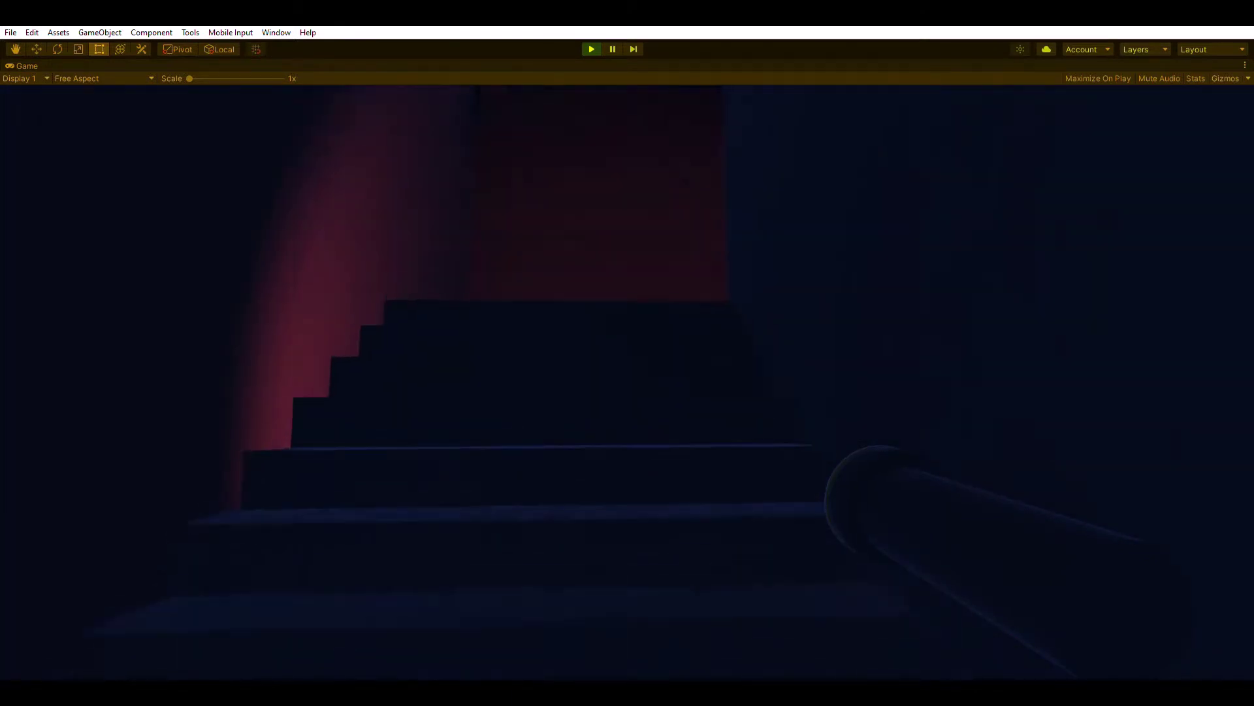
{"action": "key", "text": "w"}
{"action": "key", "text": "w"}
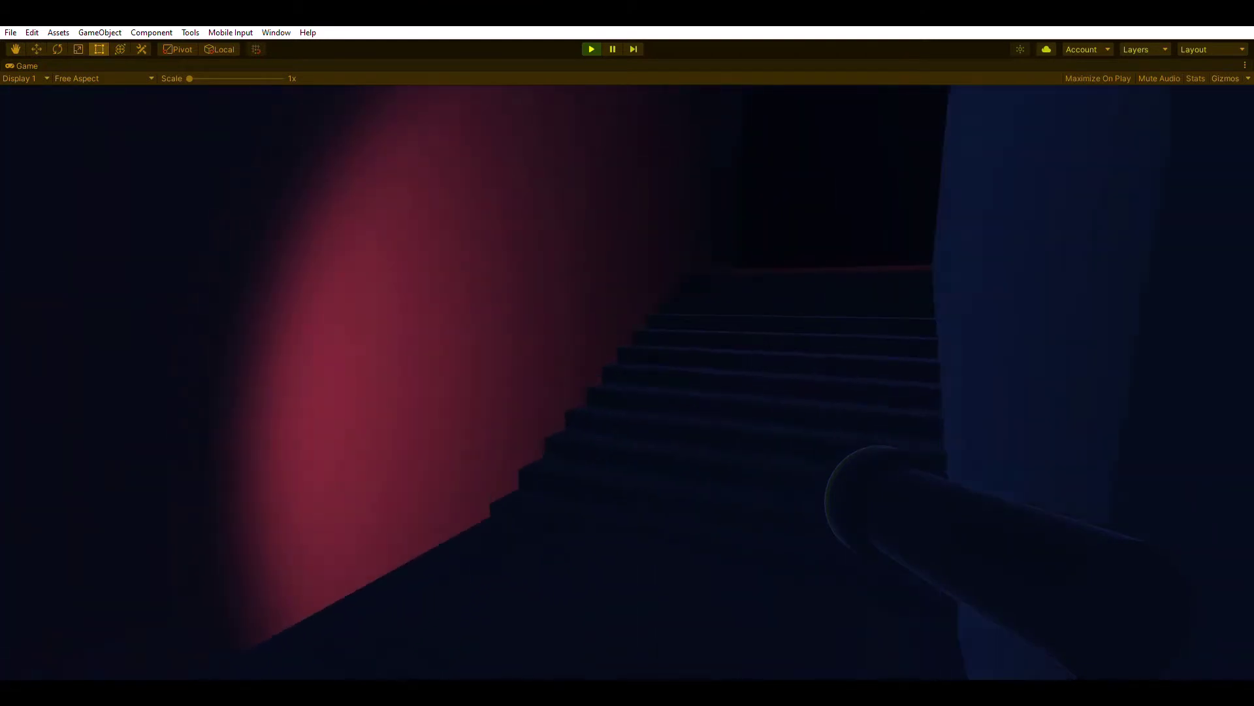
{"action": "key", "text": "w"}
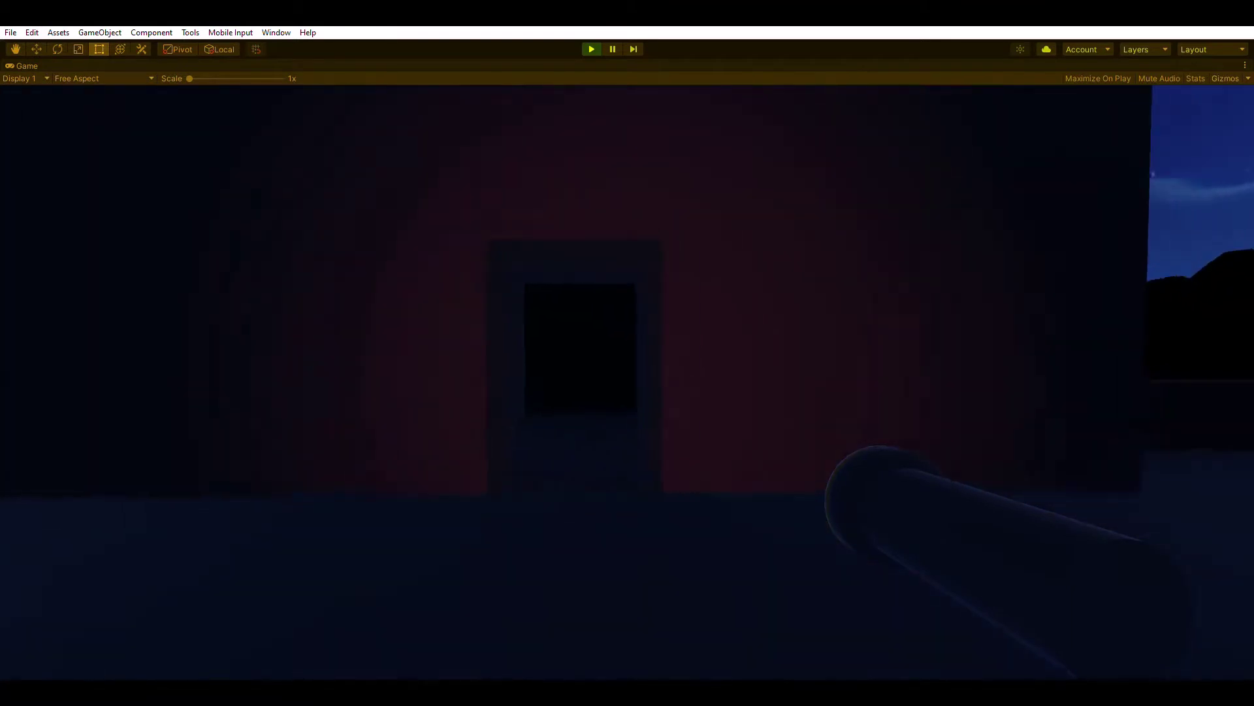
Inspect the rooftop stairwell structure from outside and inside its doorway, and return to the open roof
{"action": "key", "text": "w"}
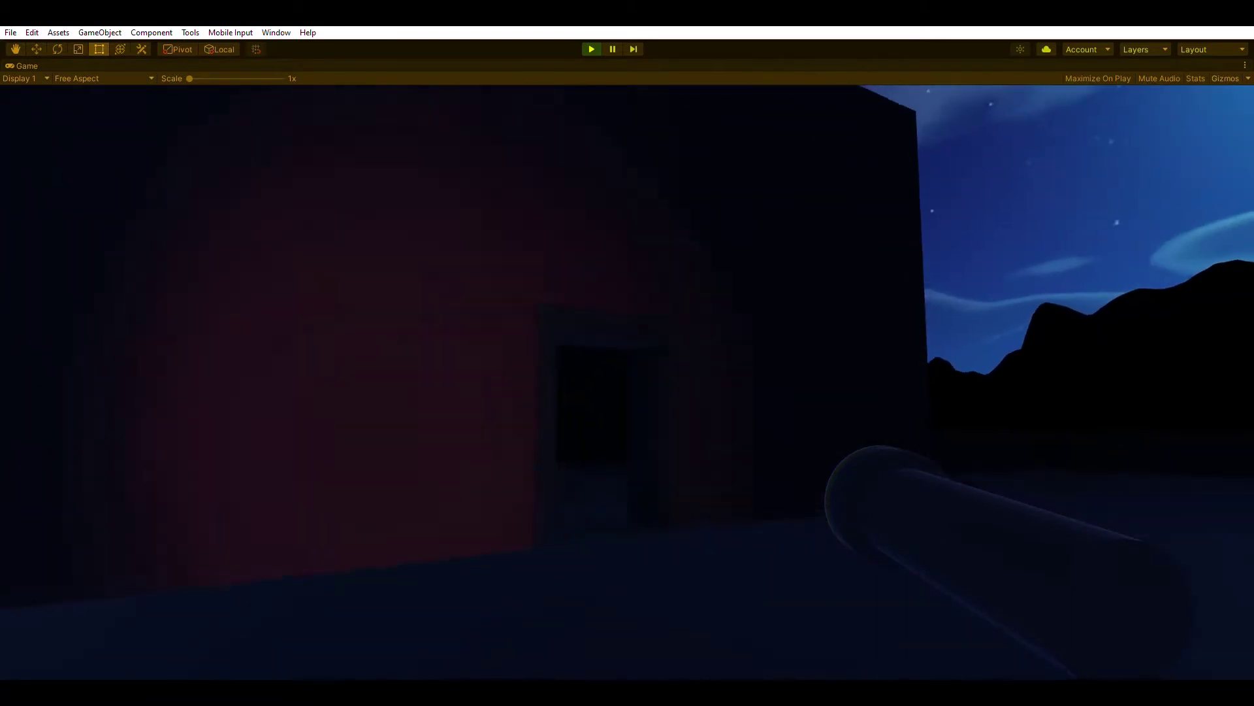
{"action": "key", "text": "s"}
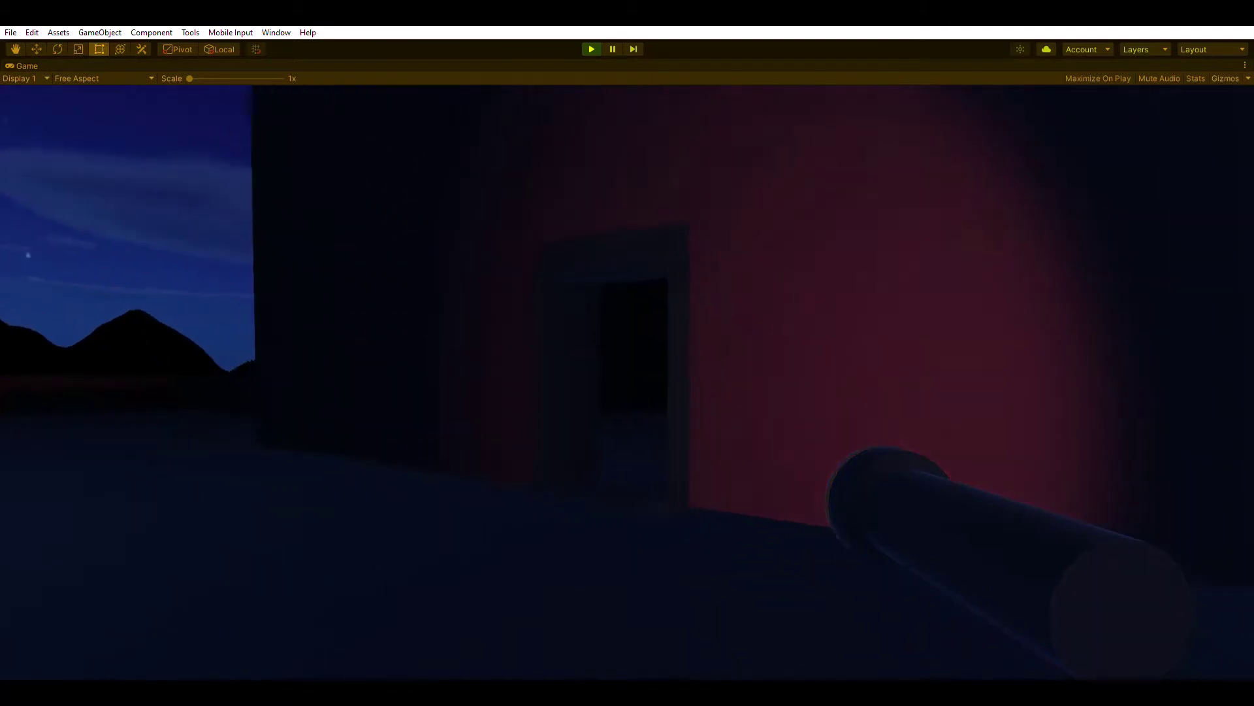
{"action": "key", "text": "w"}
{"action": "key", "text": "w"}
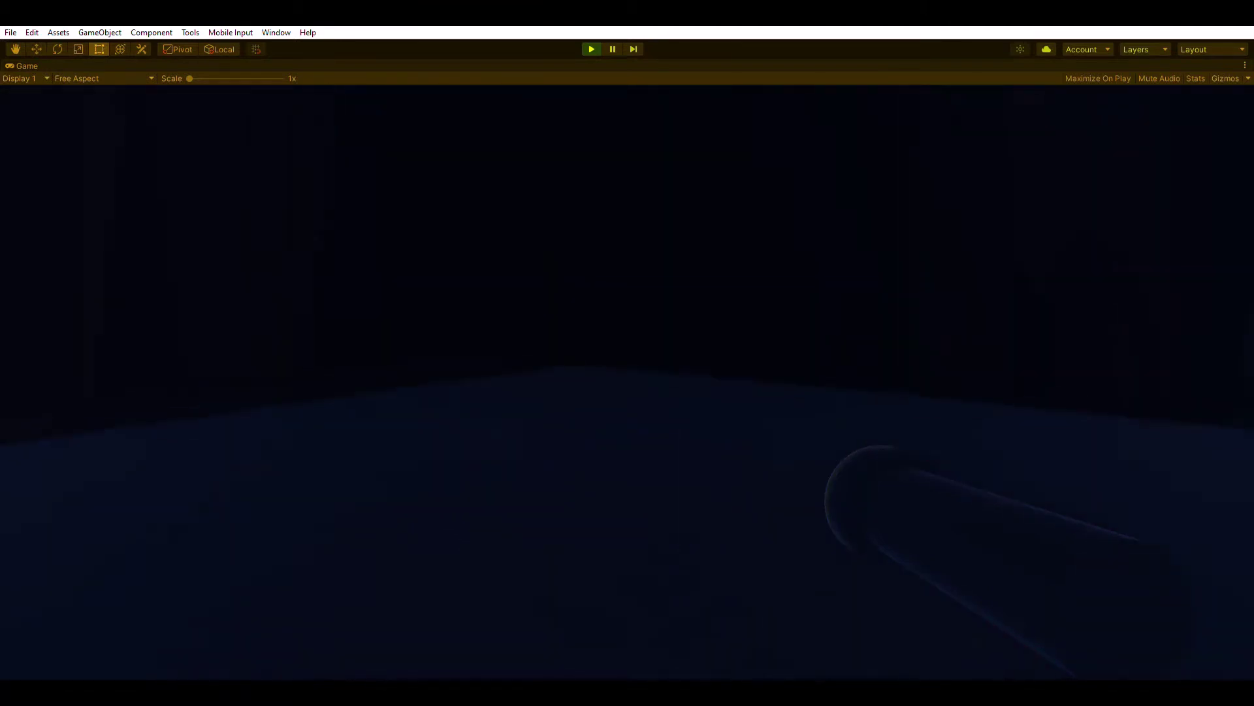
{"action": "key", "text": "w"}
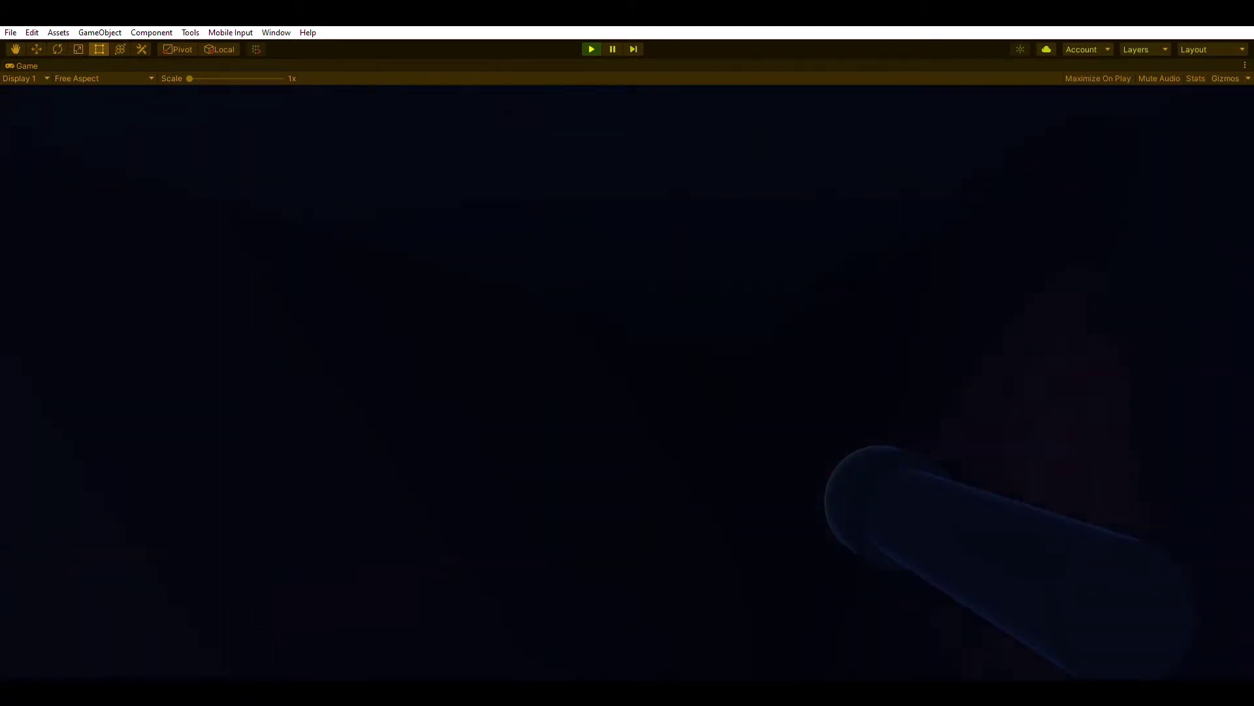
{"action": "key", "text": "w"}
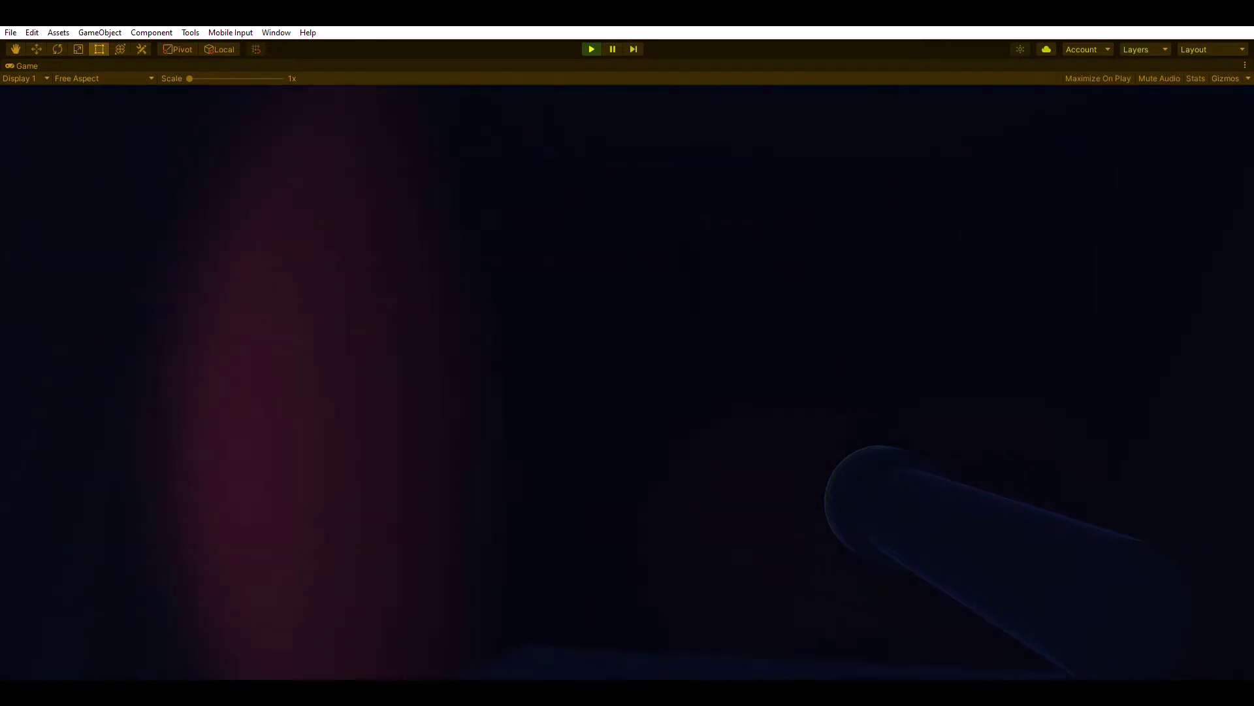
{"action": "key", "text": "w"}
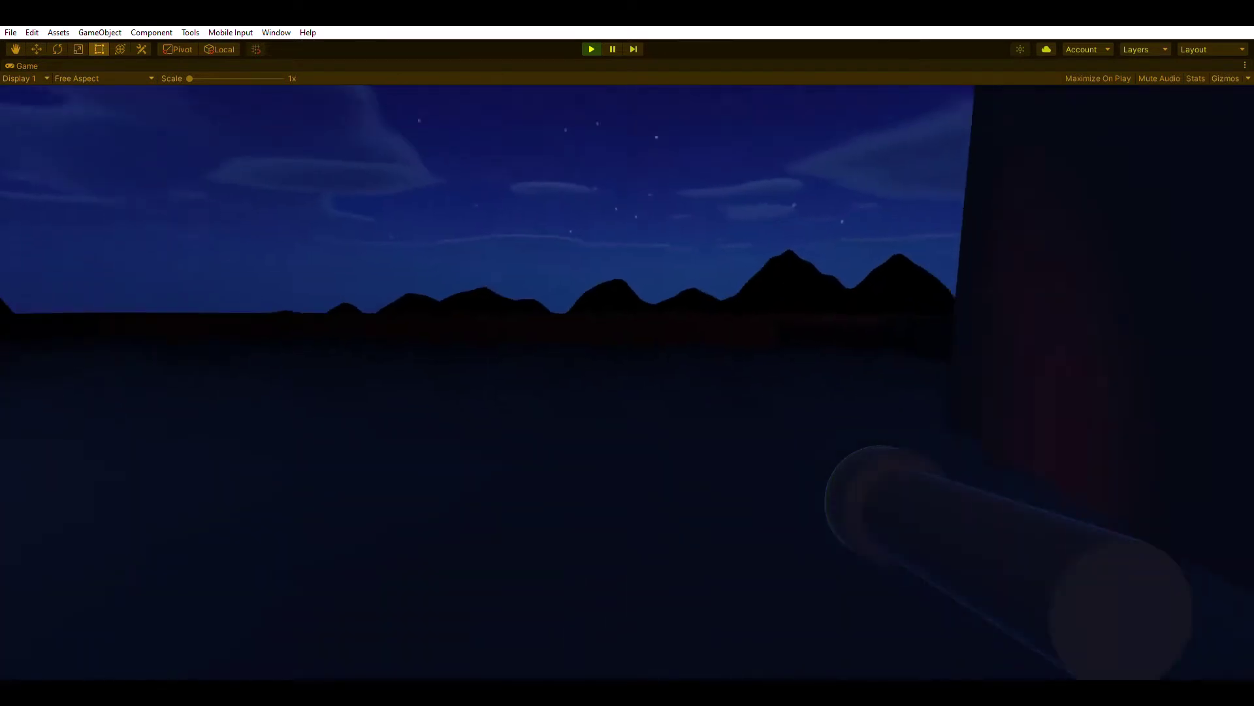
Walk around the rooftop to examine its perimeter walls, the stairwell structure, the mountains and the moonlit sky
{"action": "key", "text": "w"}
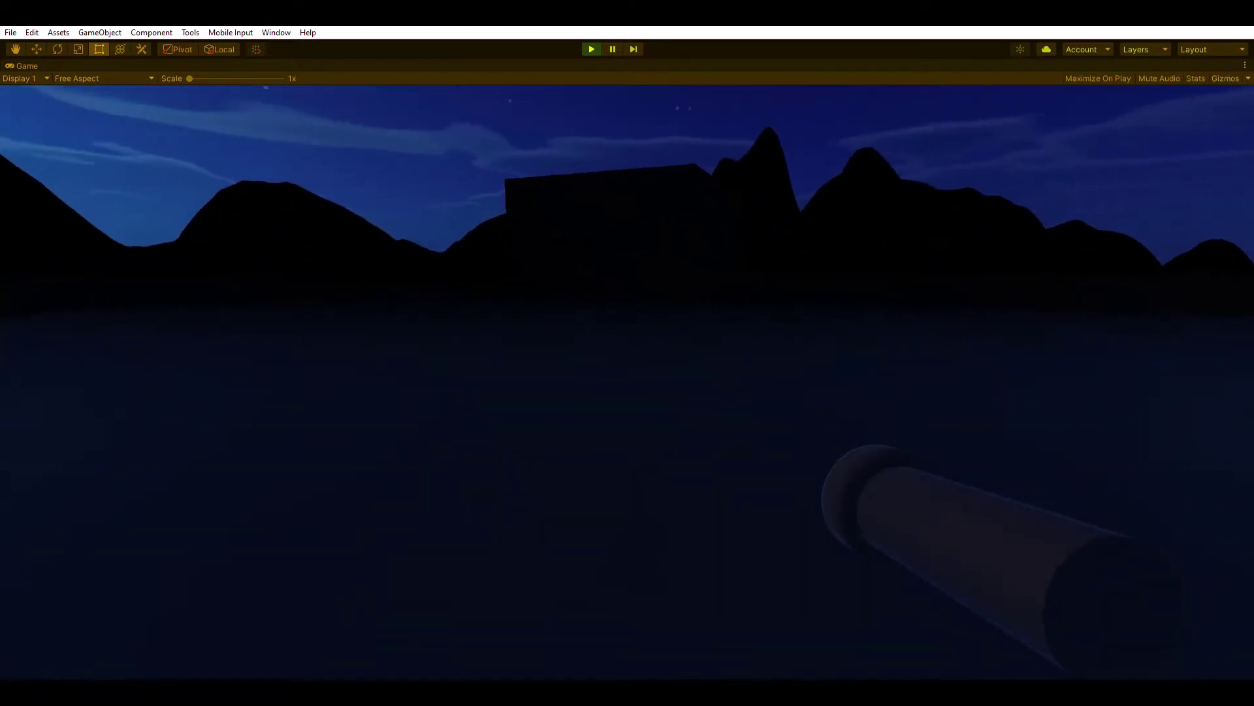
{"action": "key", "text": "w"}
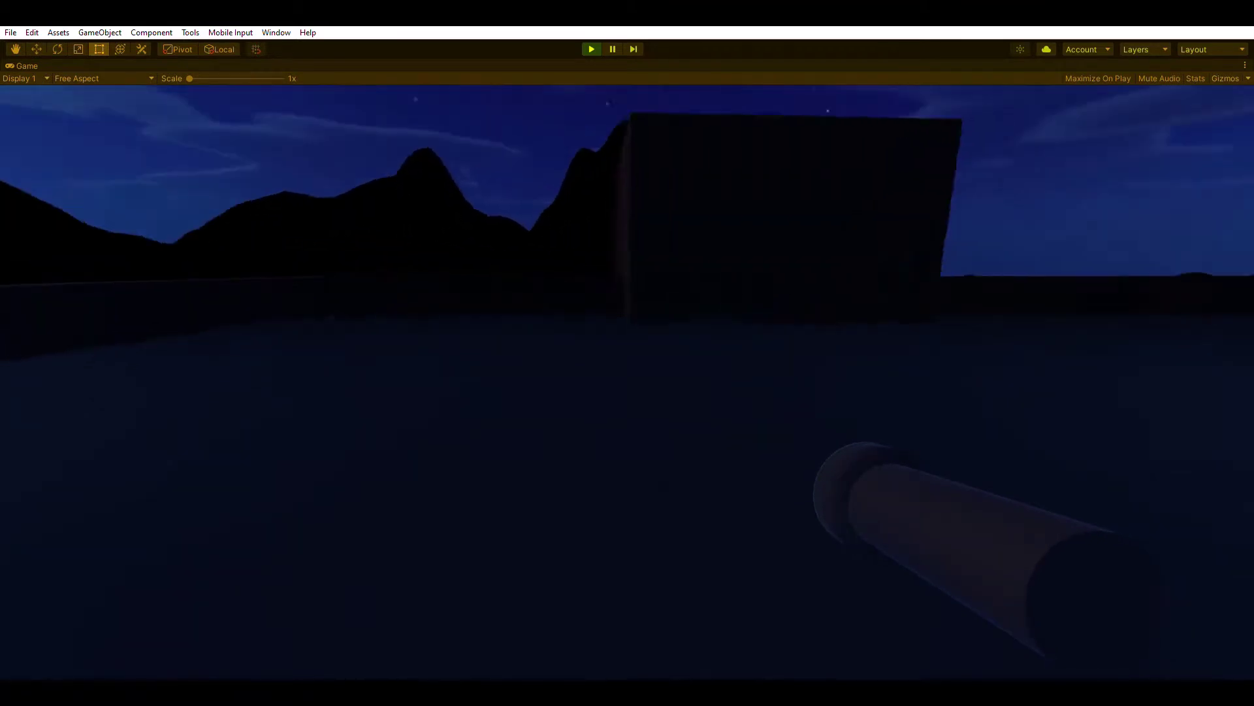
{"action": "key", "text": "w"}
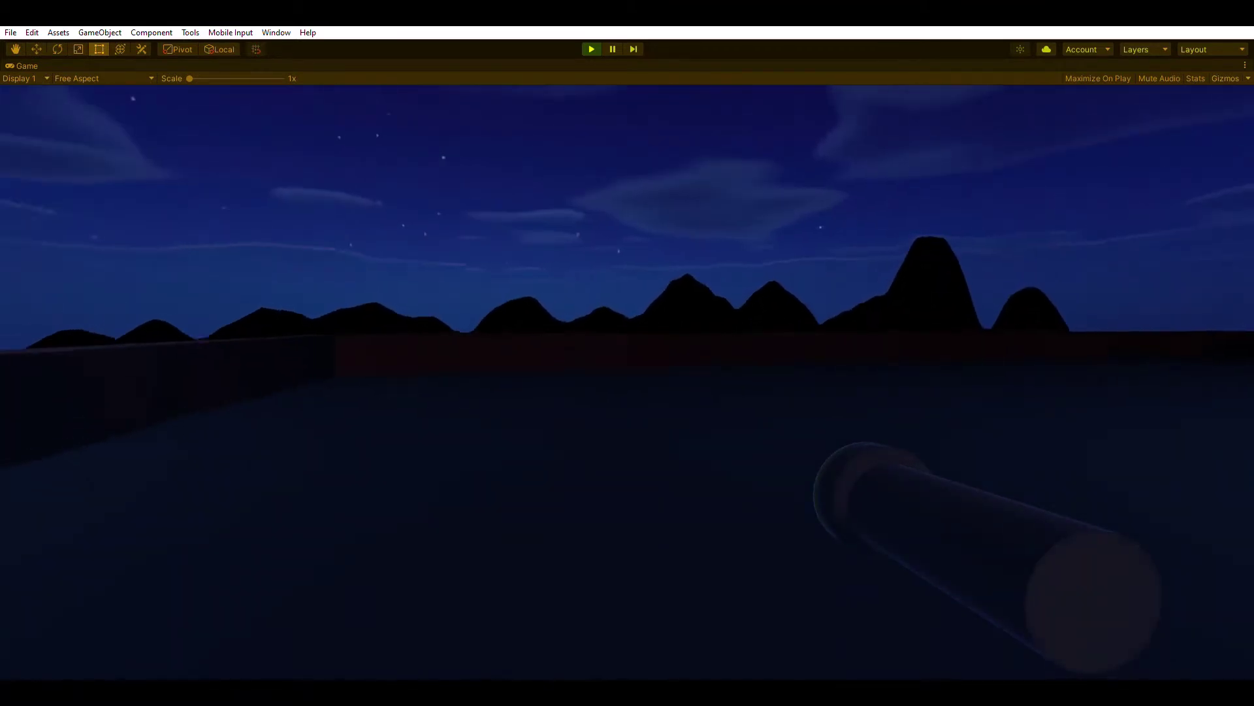
{"action": "key", "text": "w"}
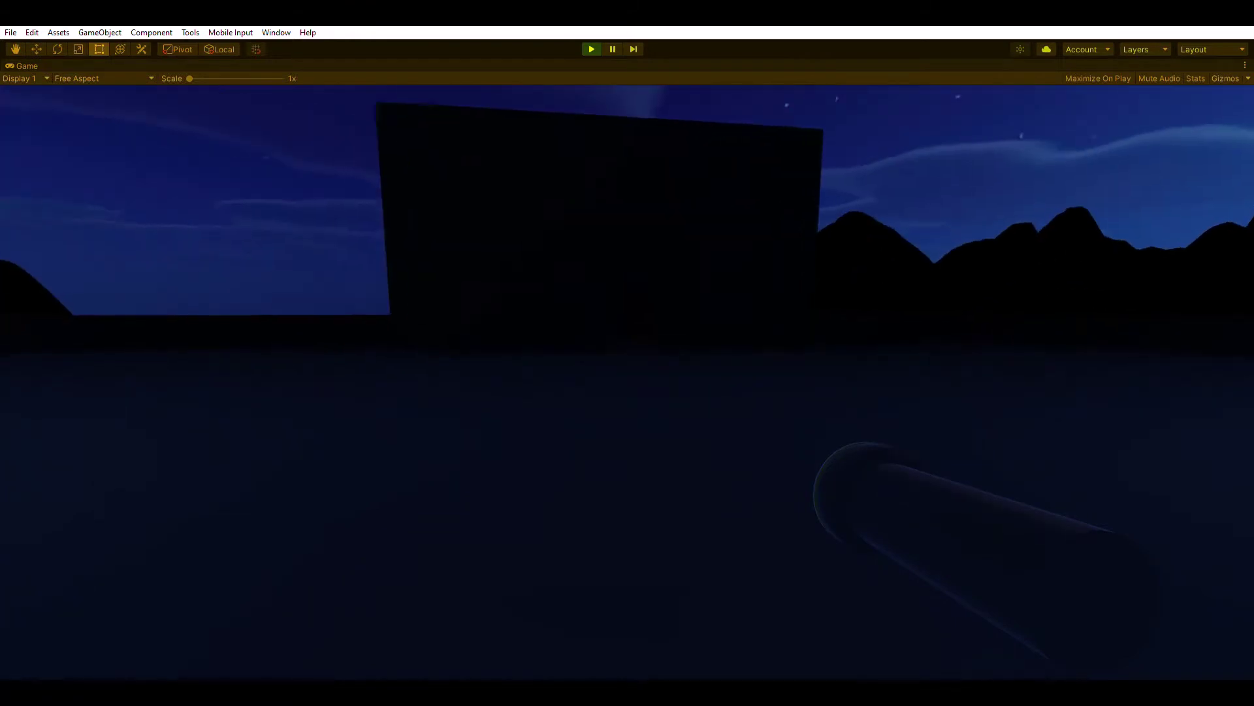
{"action": "key", "text": "w"}
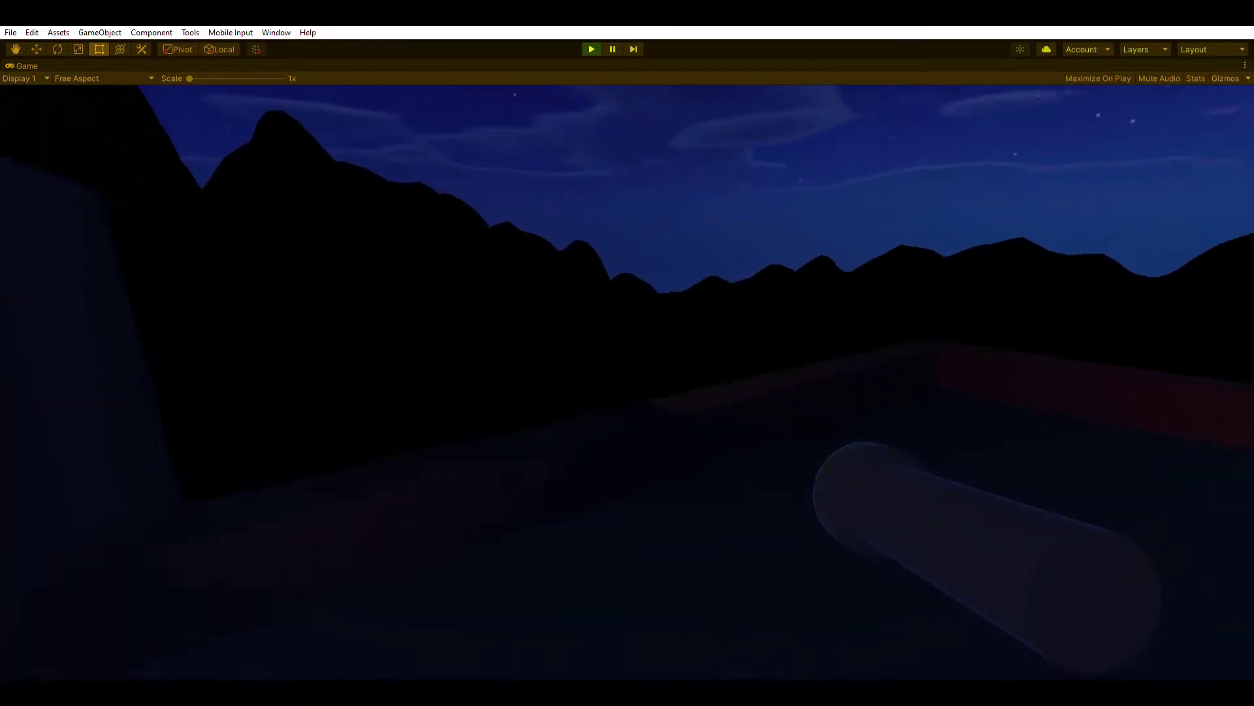
{"action": "key", "text": "w"}
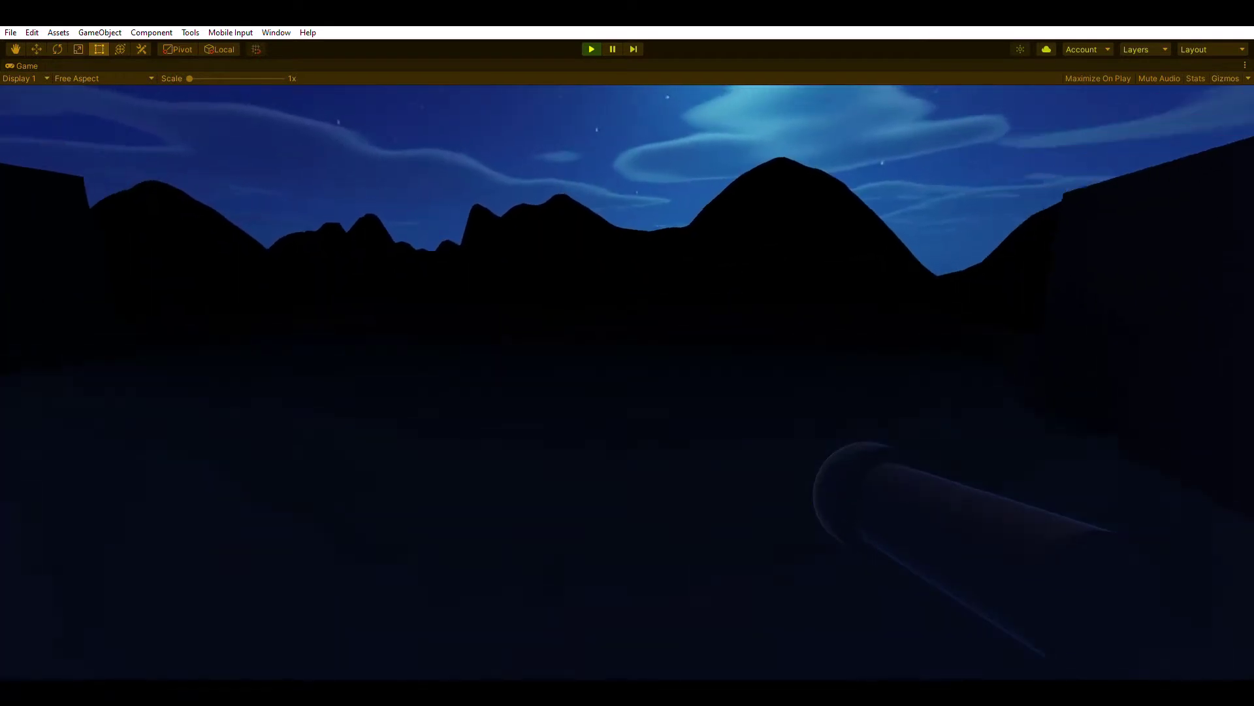
{"action": "key", "text": "w"}
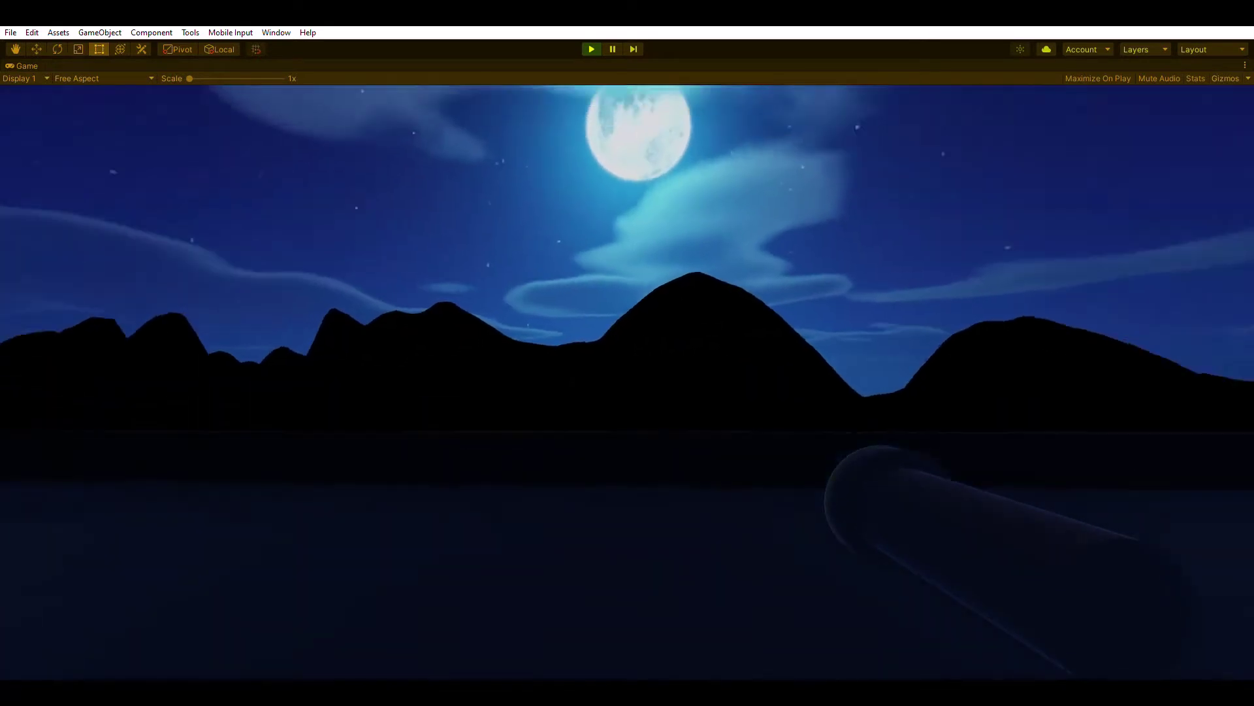
{"action": "key", "text": "w"}
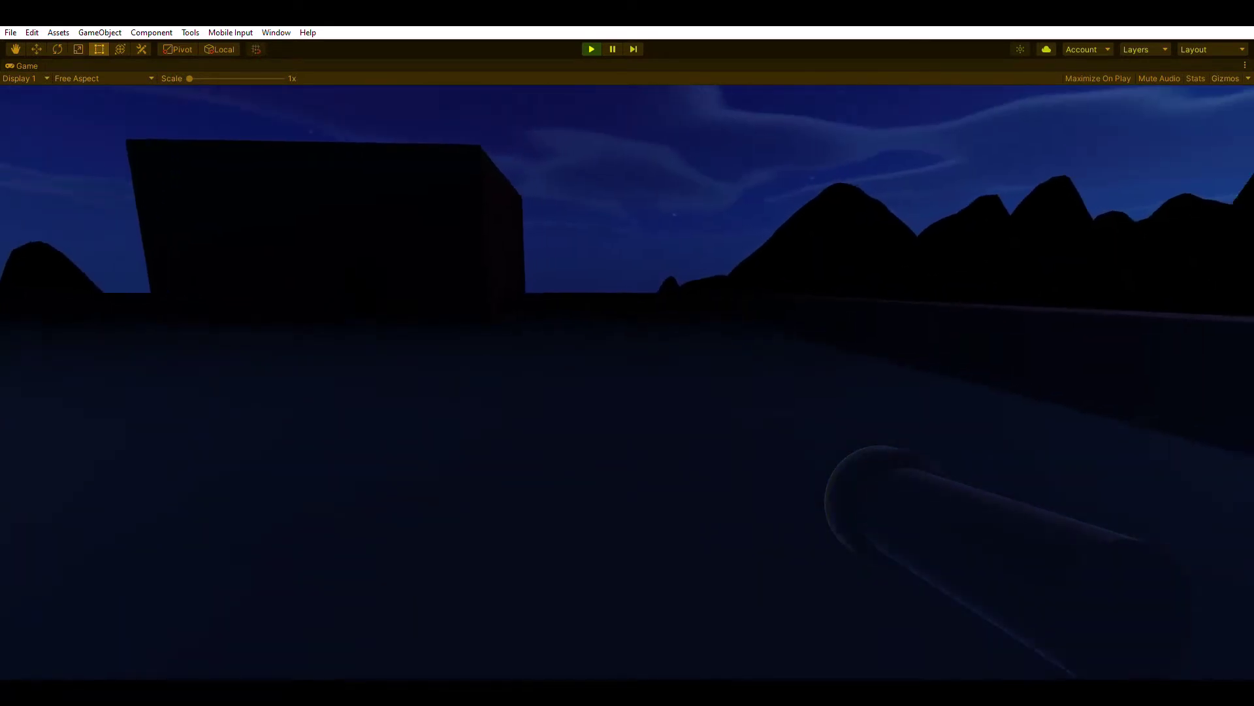
Jump over the roof's edge wall, drop to street level and move along the grass beside the road
{"action": "key", "text": "space"}
{"action": "key", "text": "w"}
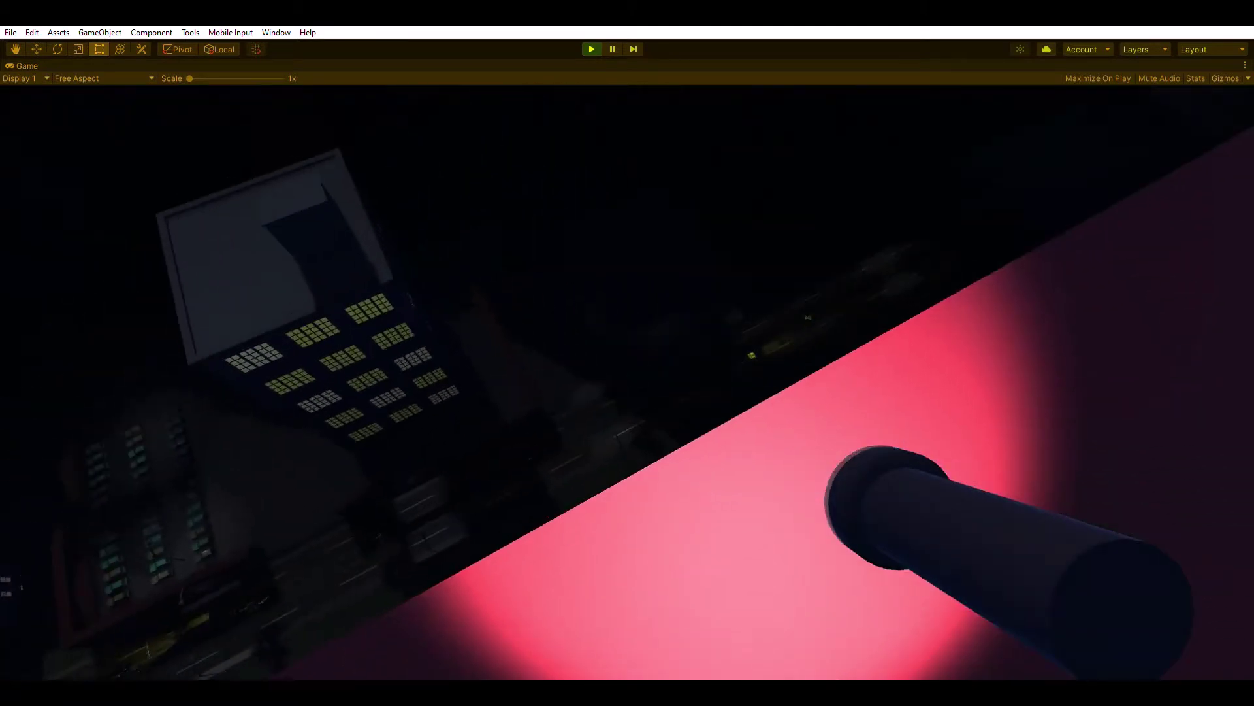
{"action": "key", "text": "space"}
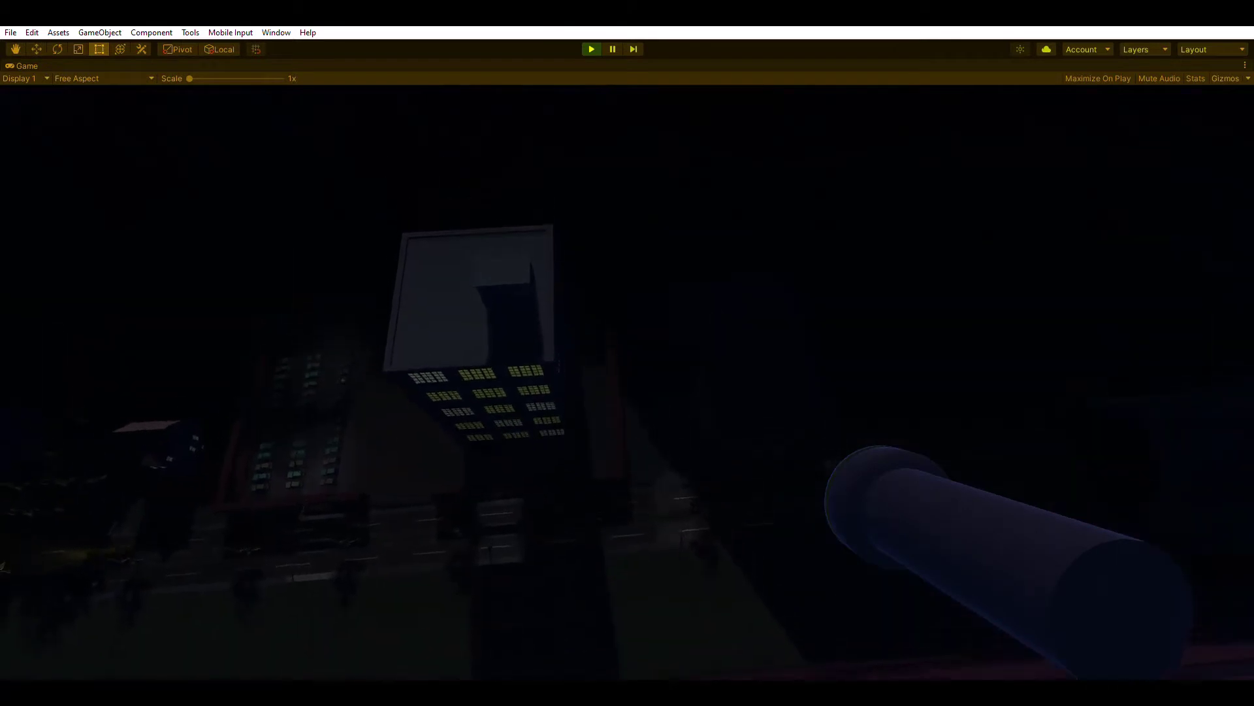
{"action": "key", "text": "w"}
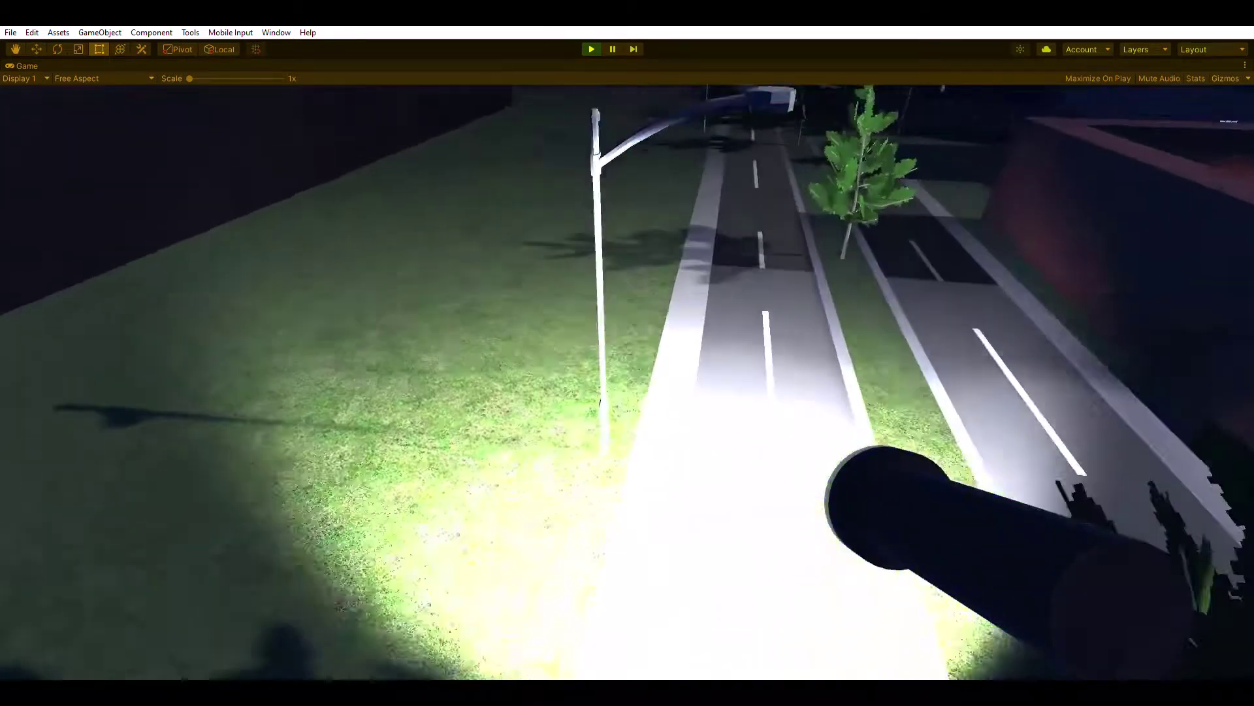
{"action": "key", "text": "w"}
{"action": "key", "text": "w"}
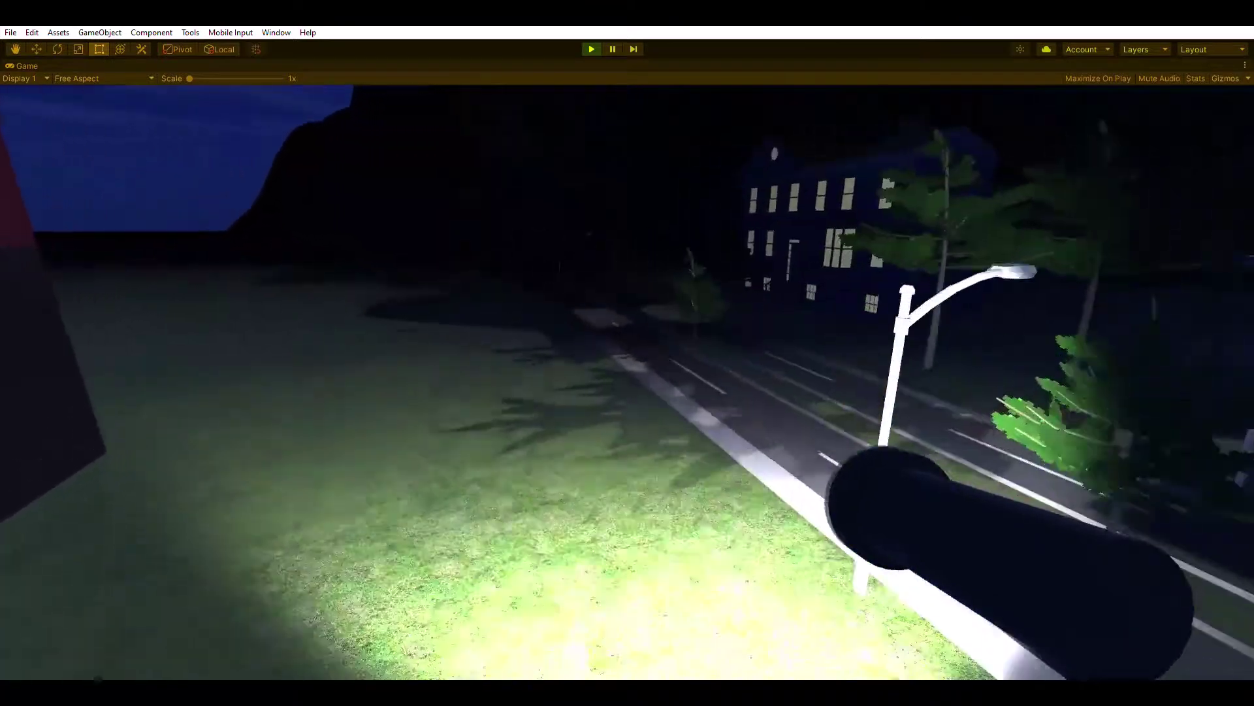
Walk along the grass beside the road to the tunnel entrance and inspect it, the passing cars and the street lamps
{"action": "key", "text": "w"}
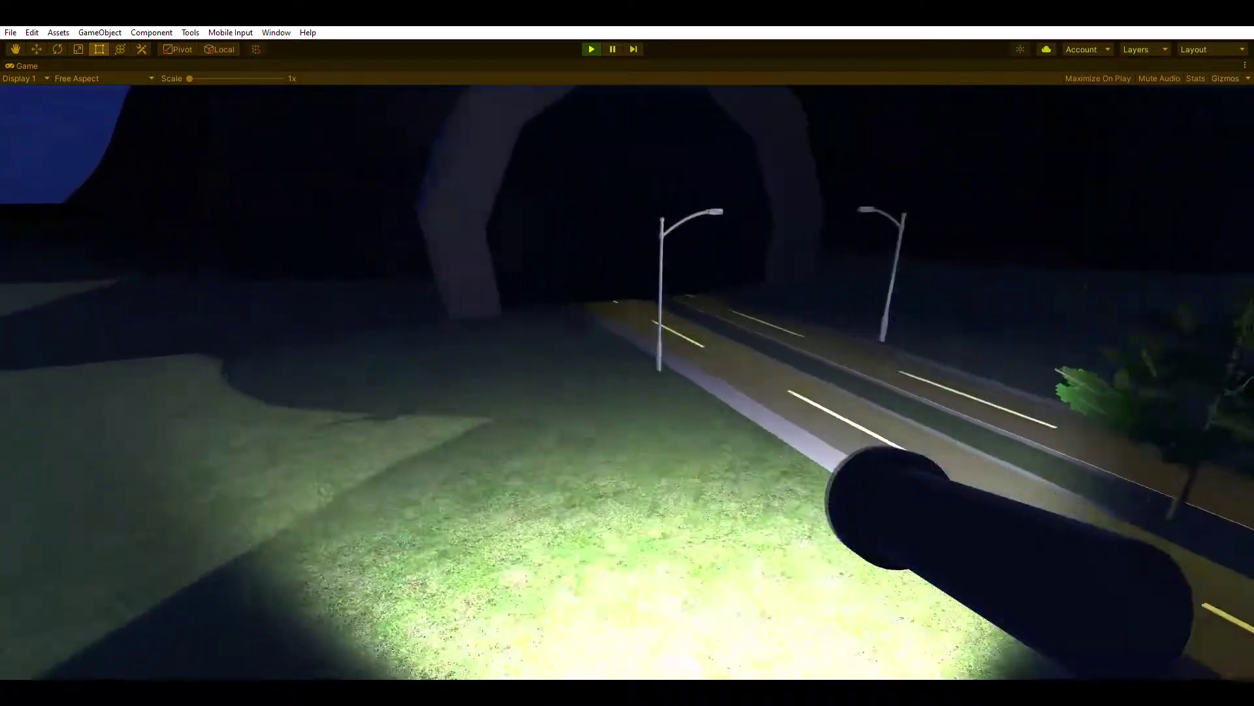
{"action": "key", "text": "w"}
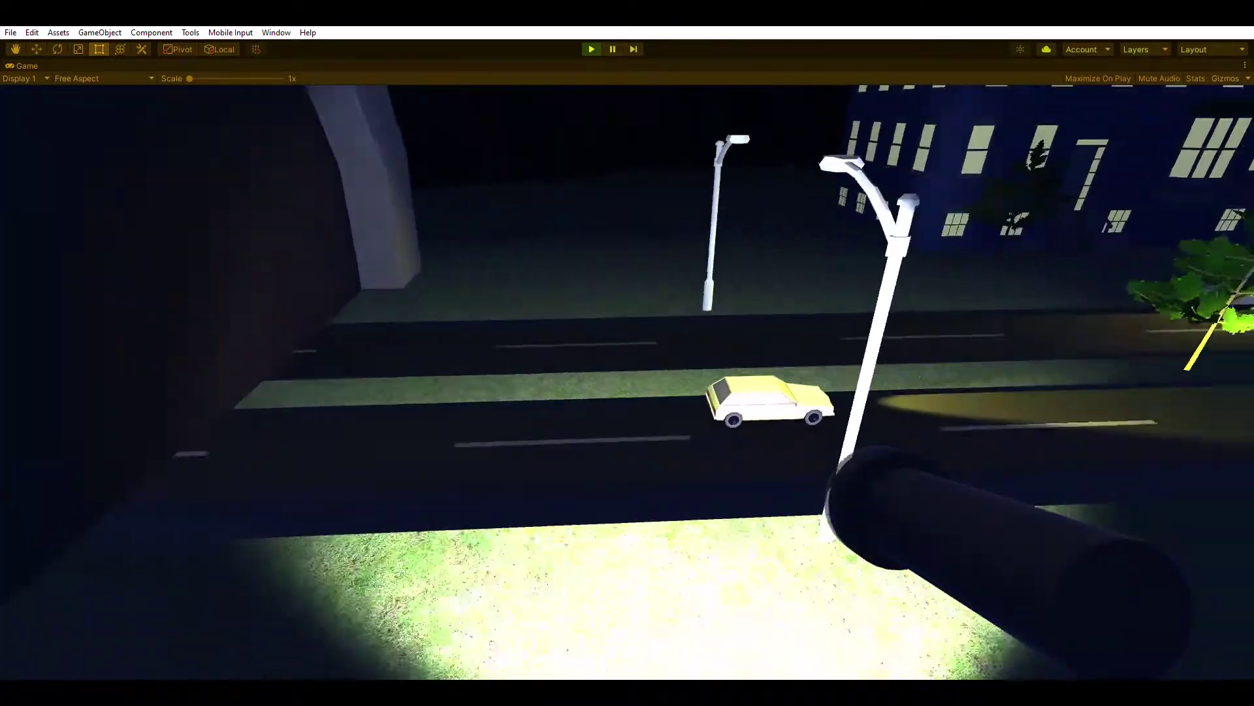
{"action": "key", "text": "w"}
{"action": "key", "text": "s"}
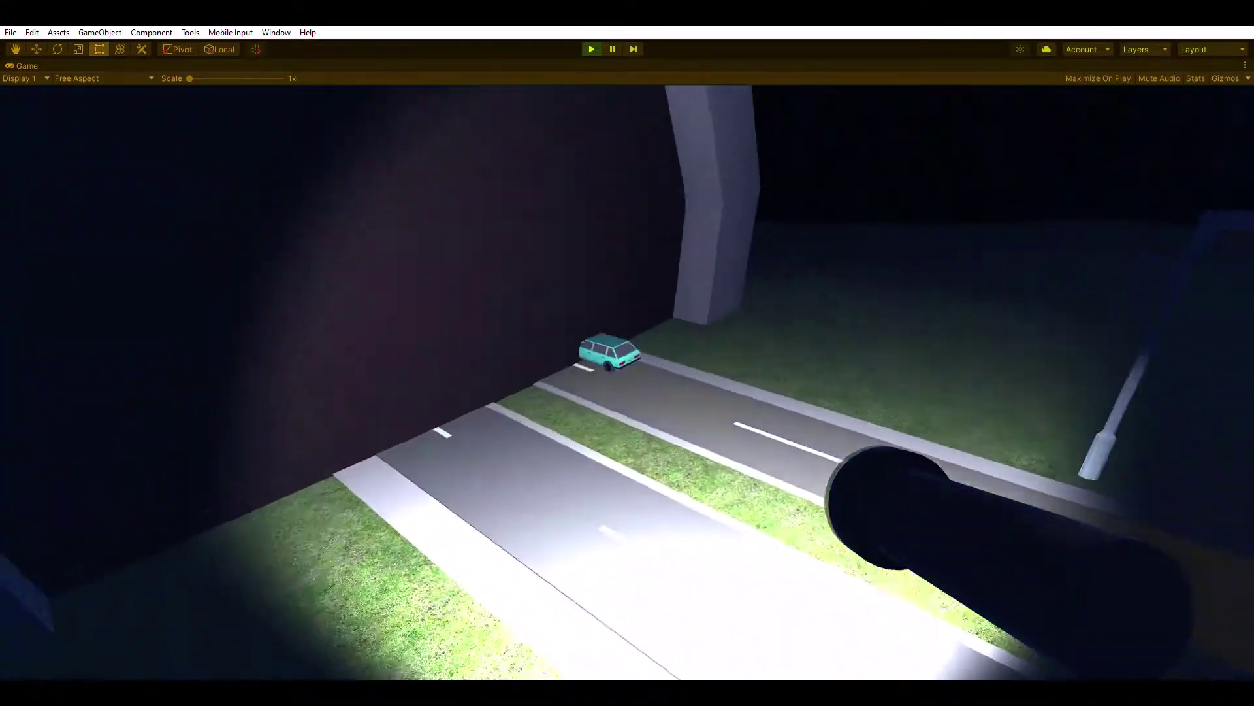
{"action": "key", "text": "w"}
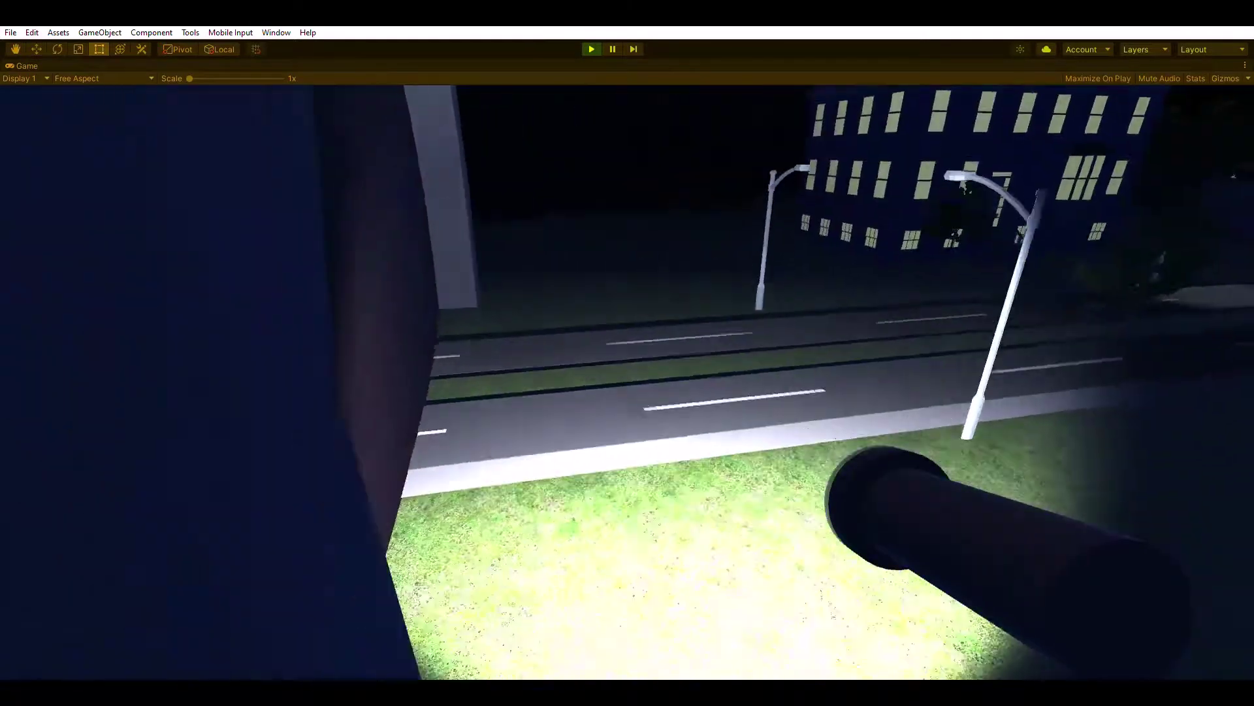
{"action": "key", "text": "w"}
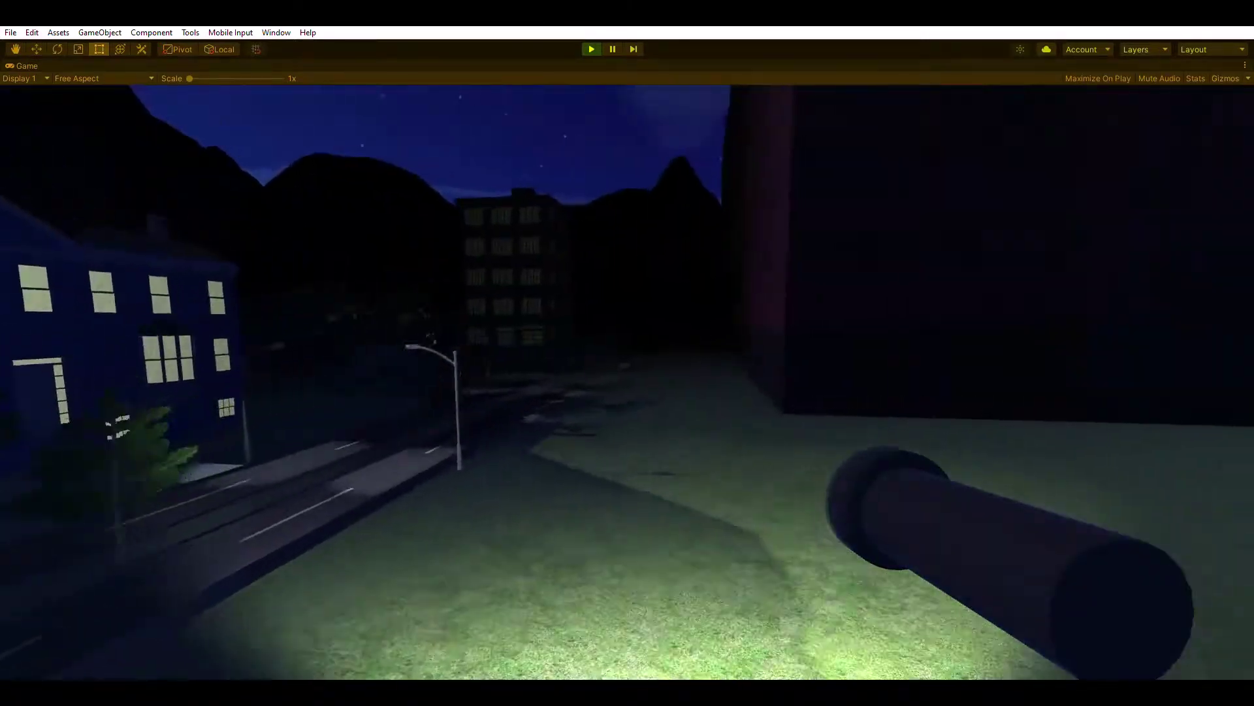
Cross the open grass field away from the road toward the horizon and walk off the terrain's edge
{"action": "key", "text": "w"}
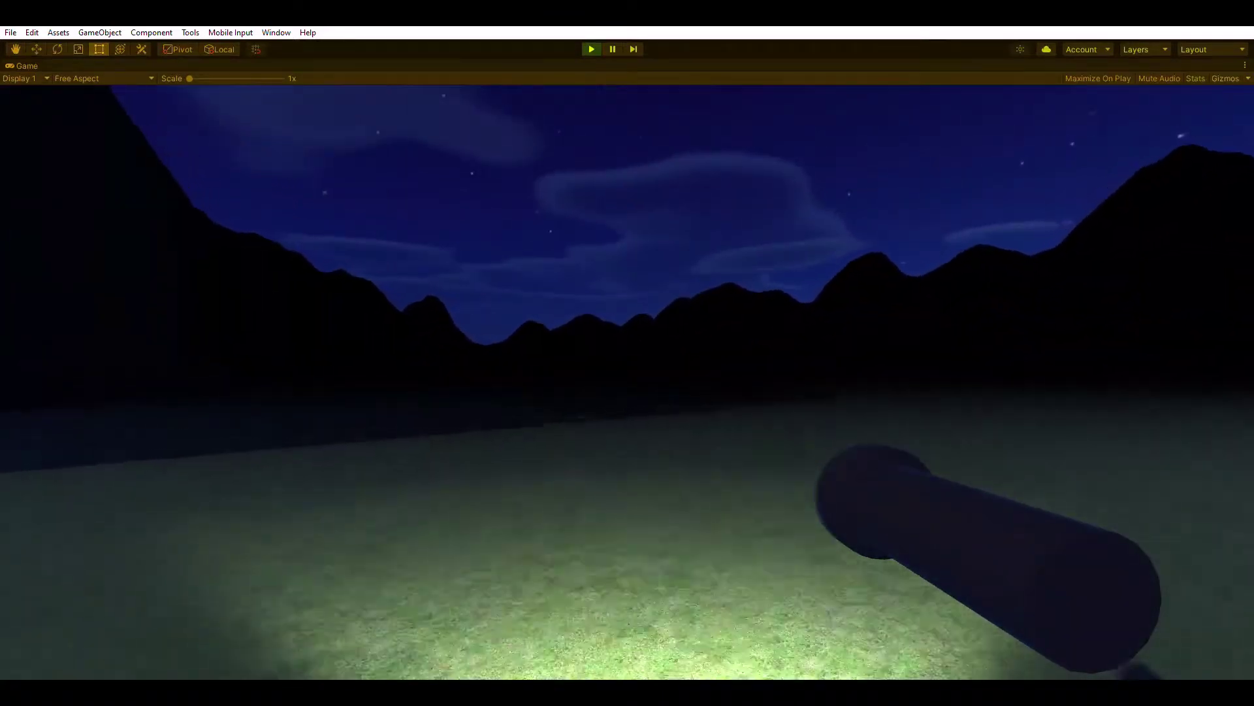
{"action": "key", "text": "w"}
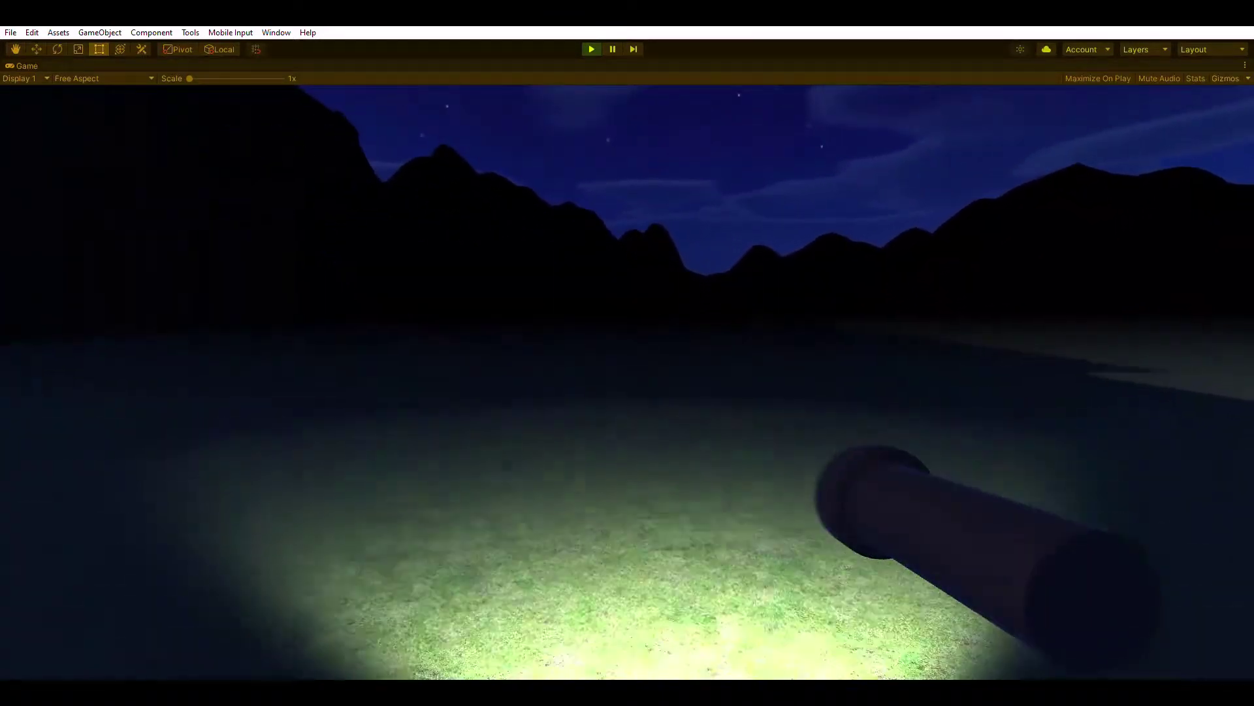
{"action": "key", "text": "w"}
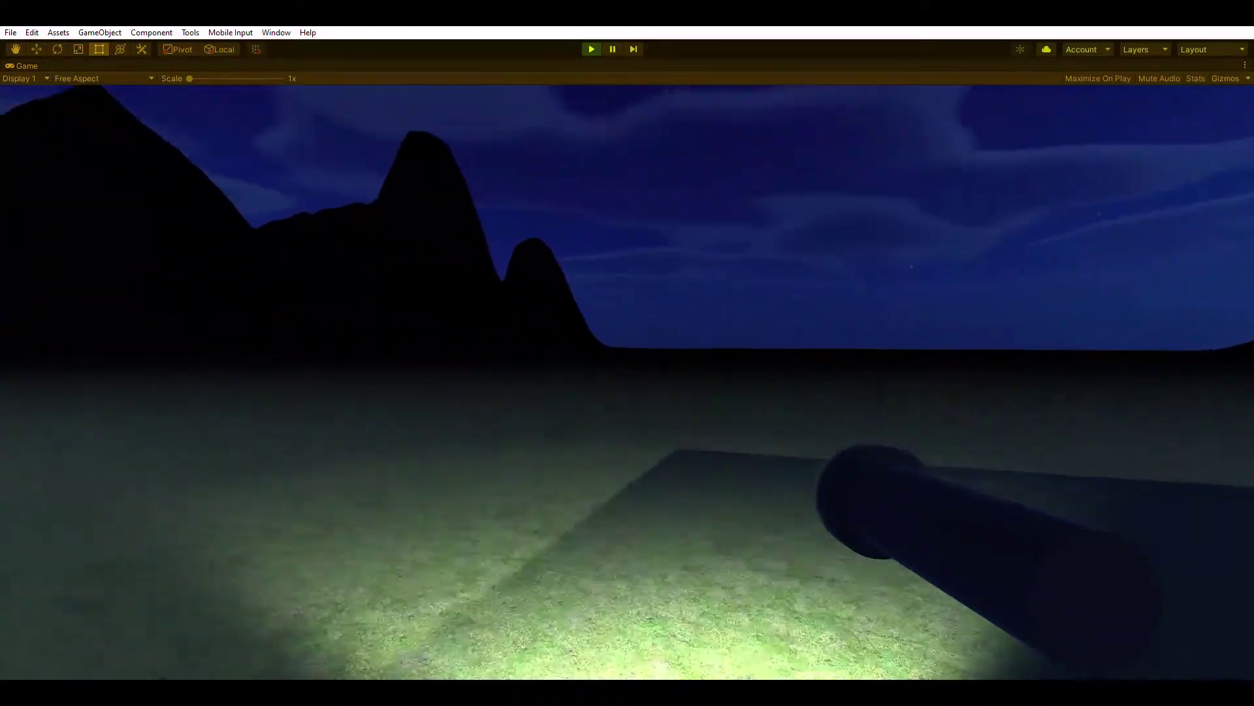
{"action": "key", "text": "w"}
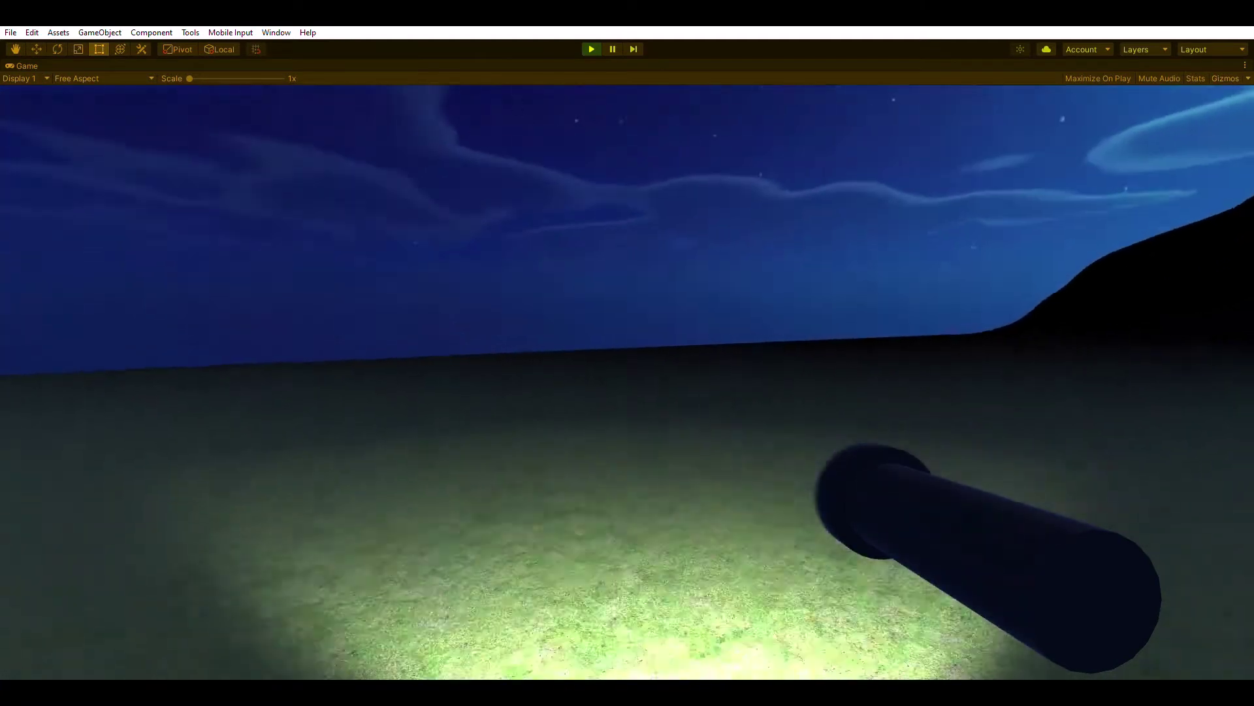
{"action": "key", "text": "w"}
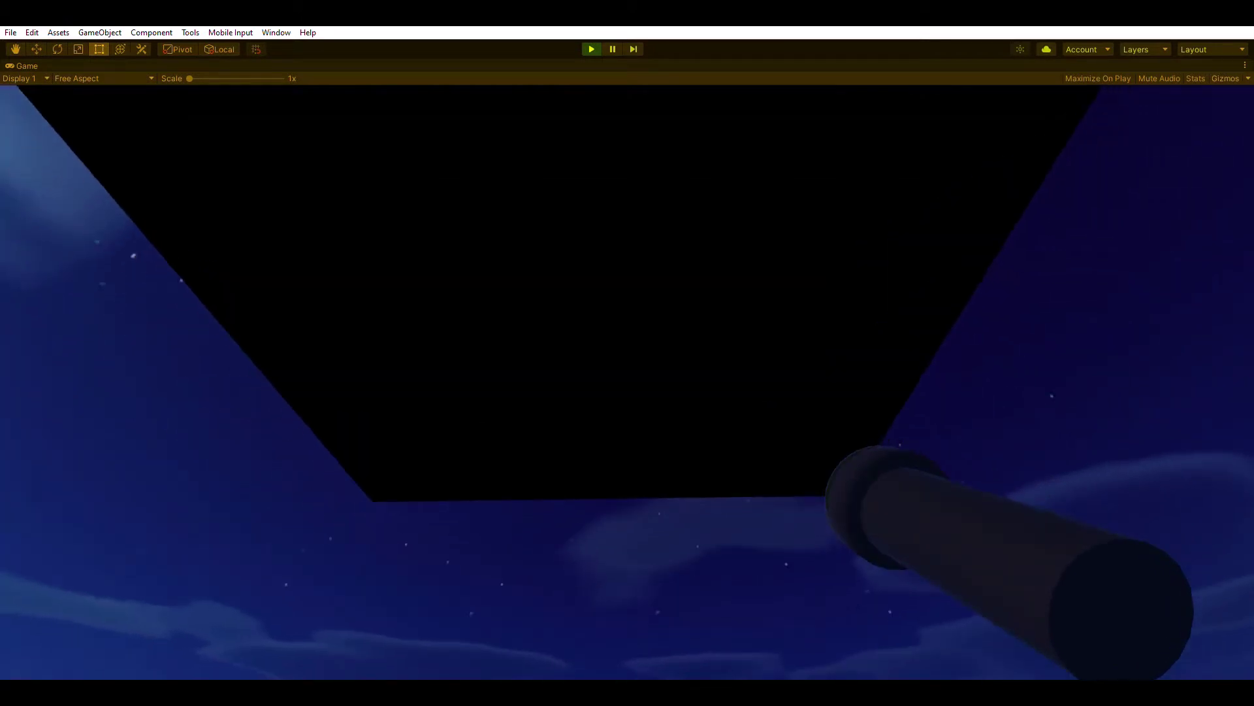
Exit Play mode and disable Fog in the scene's environment lighting settings
{"action": "key", "text": "ctrl+p"}
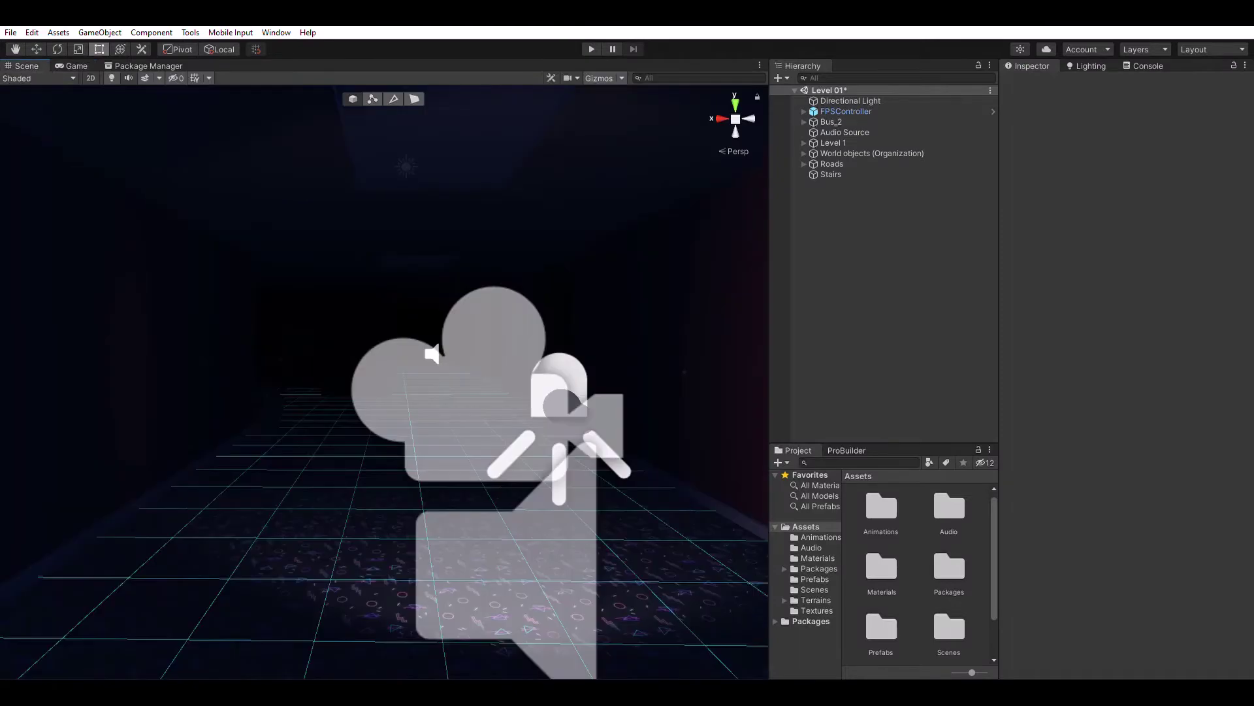
{"action": "key", "text": "s"}
{"action": "right_click_drag", "start_coordinate": [461, 397], "coordinate": [569, 389]}
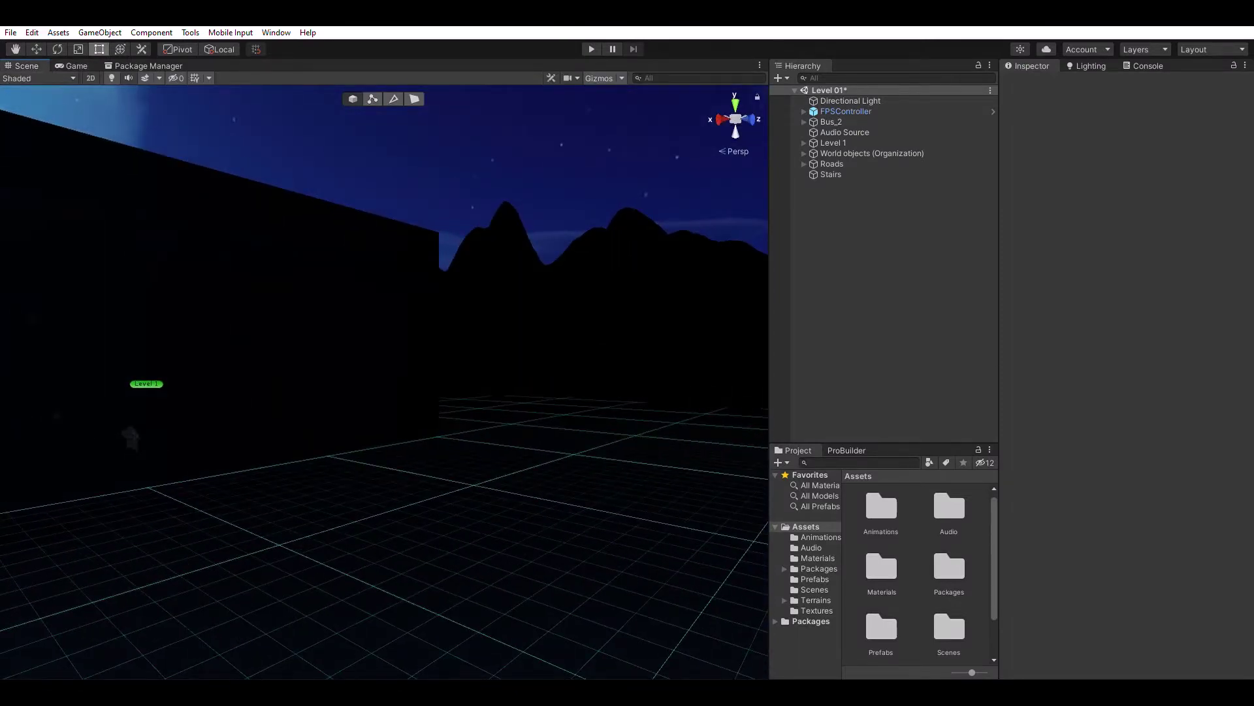
{"action": "left_click", "coordinate": [819, 569]}
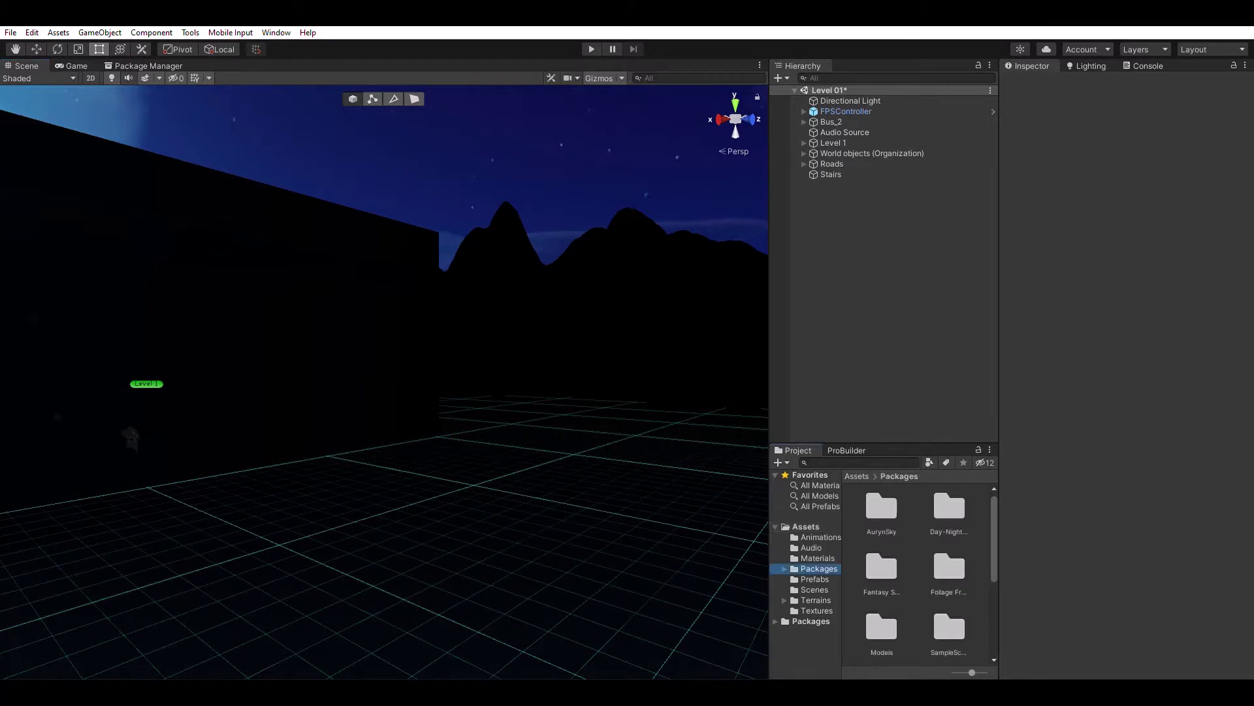
{"action": "left_click", "coordinate": [1087, 66]}
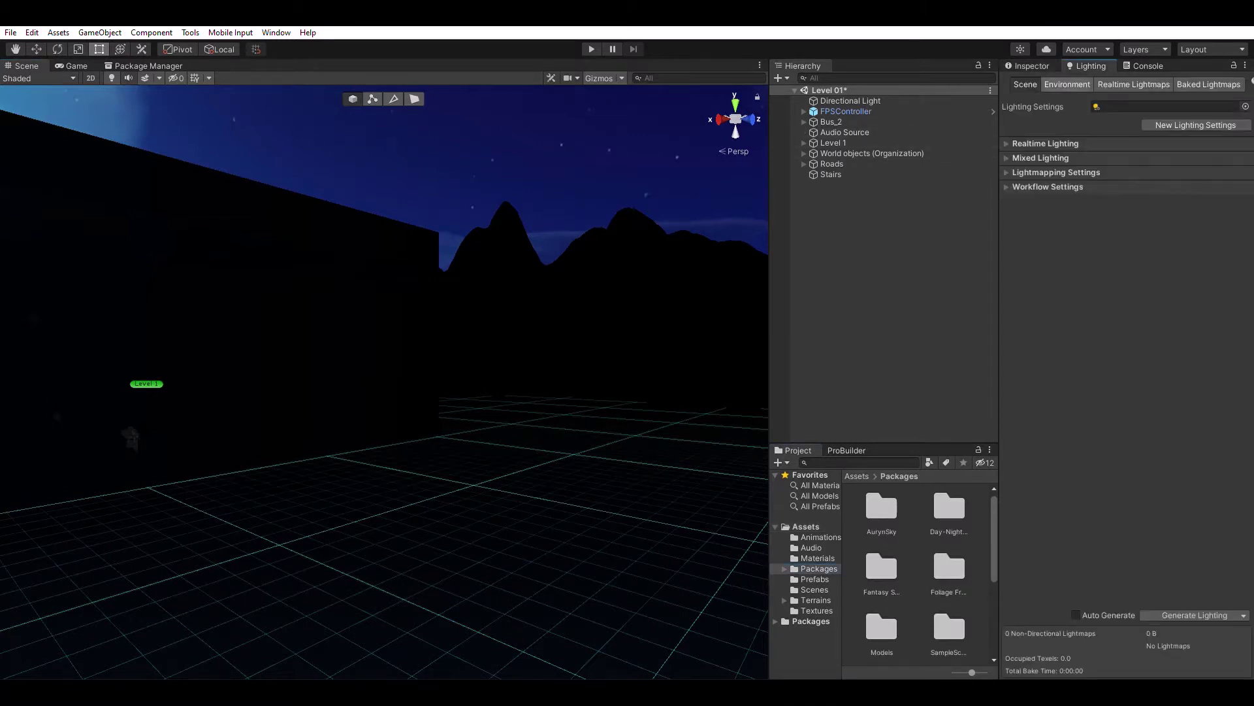
{"action": "left_click", "coordinate": [1067, 84]}
{"action": "left_click", "coordinate": [1095, 313]}
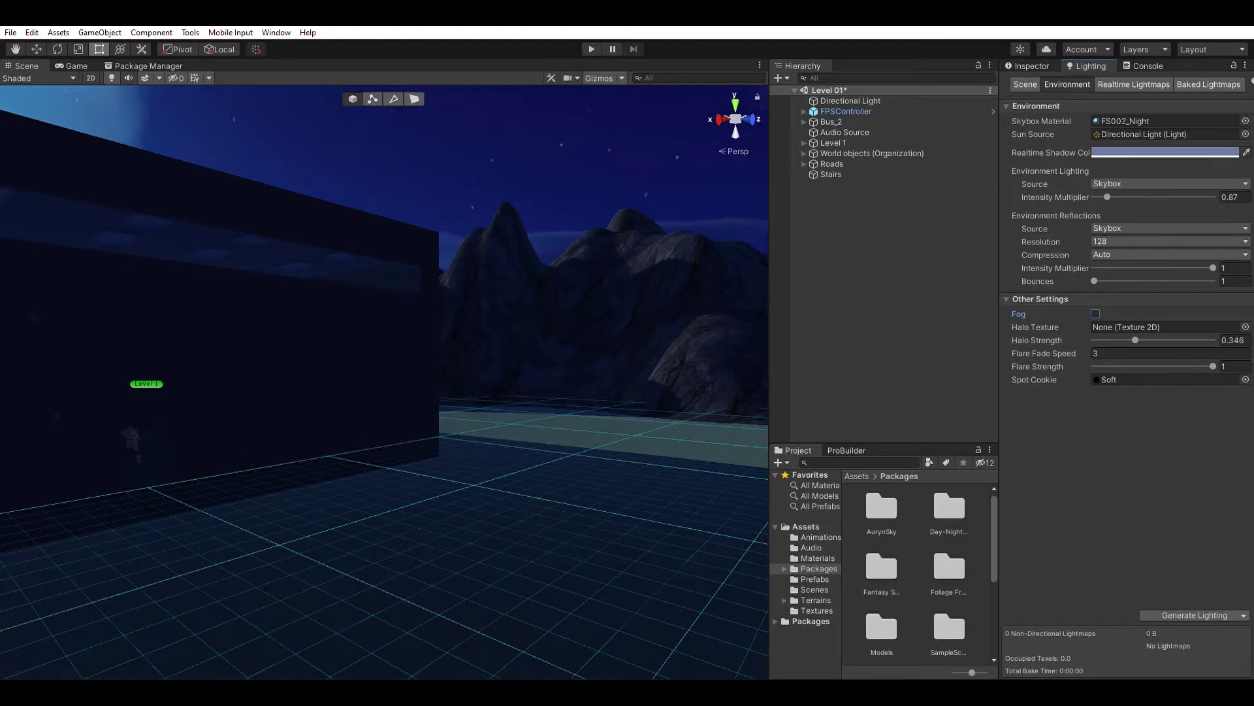
Open the FS017 materials folder inside the Fantasy Skybox package
{"action": "double_click", "coordinate": [881, 567]}
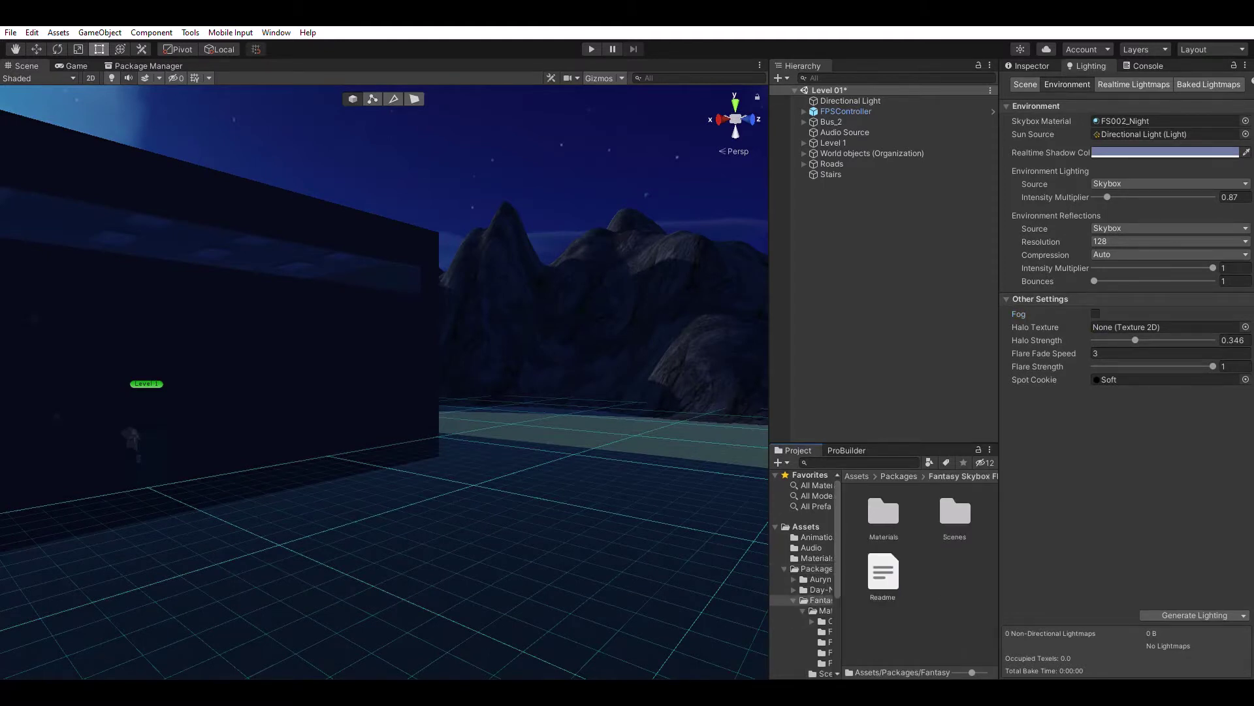
{"action": "double_click", "coordinate": [884, 513]}
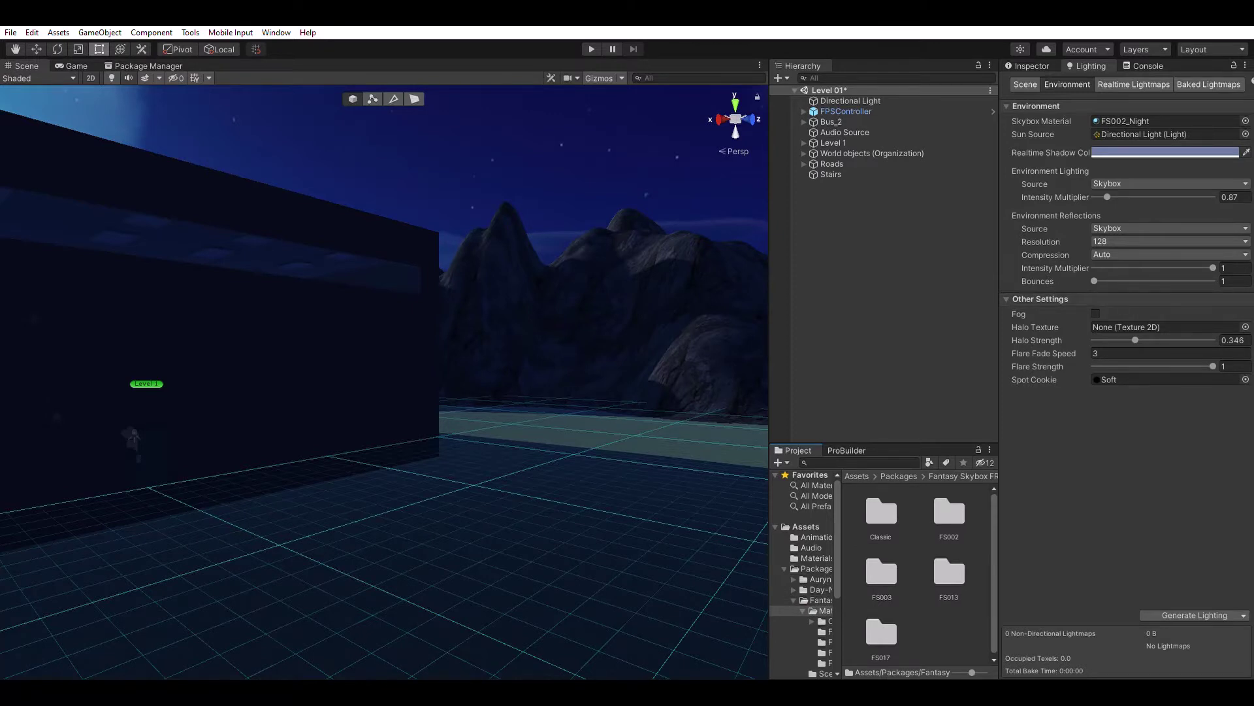
{"action": "double_click", "coordinate": [881, 634]}
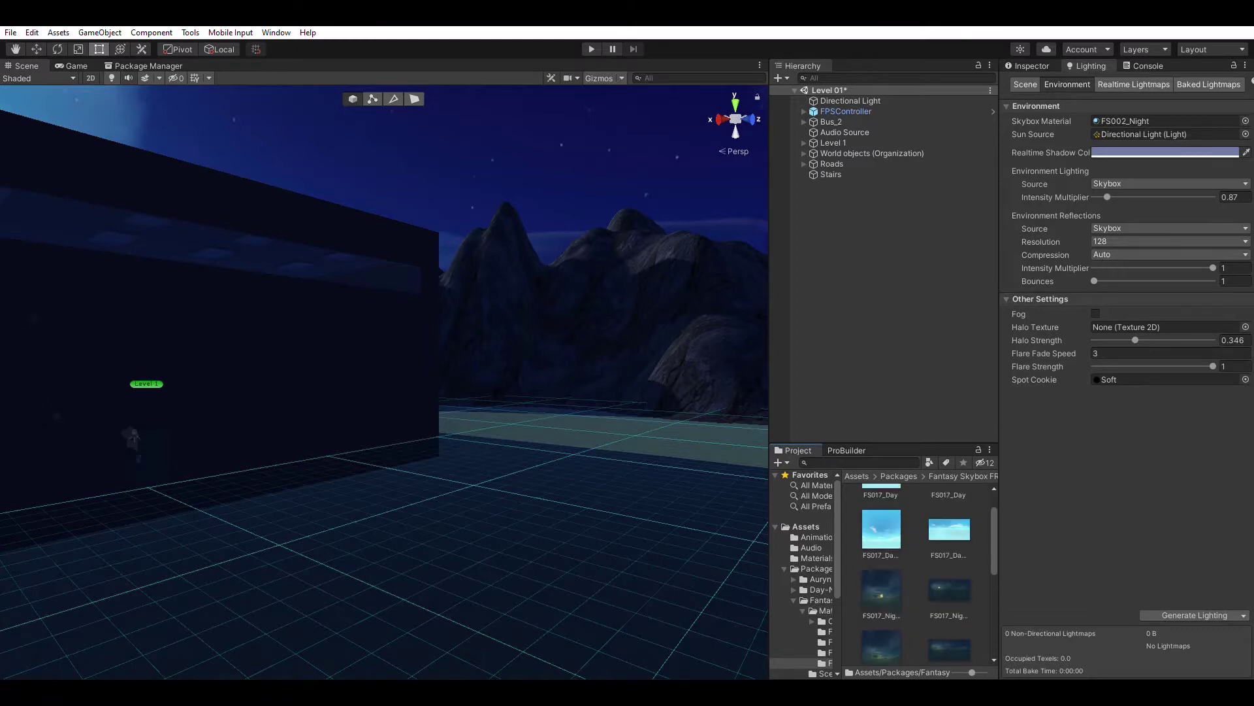
Apply the FS017_Night skybox to the scene and look over the mountains and cloudy sky
{"action": "left_click_drag", "start_coordinate": [882, 590], "coordinate": [523, 176]}
{"action": "right_click_drag", "start_coordinate": [522, 176], "coordinate": [856, 204]}
{"action": "key", "text": "w"}
{"action": "key", "text": "w"}
{"action": "key", "text": "s"}
{"action": "key", "text": "w"}
{"action": "key", "text": "d"}
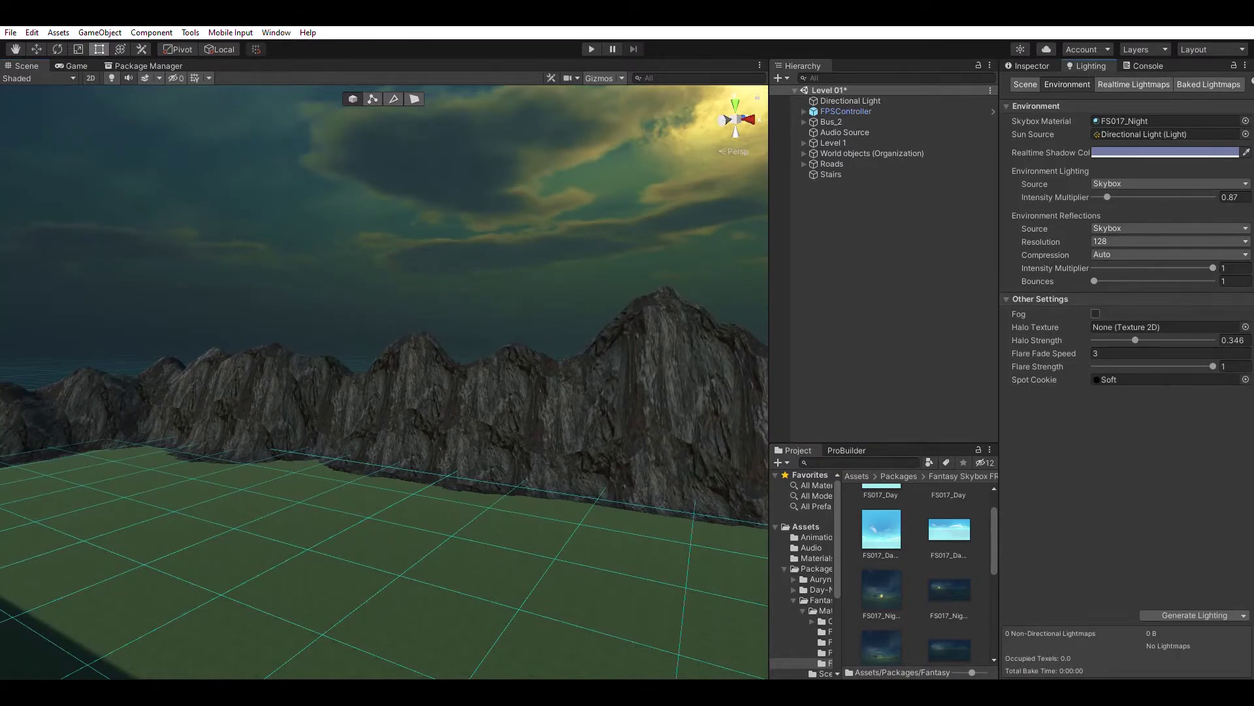
Enable Fog in the environment settings and view the building surroundings and the moon with it
{"action": "left_click", "coordinate": [1095, 314]}
{"action": "right_click_drag", "start_coordinate": [654, 294], "coordinate": [232, 336]}
{"action": "key", "text": "w"}
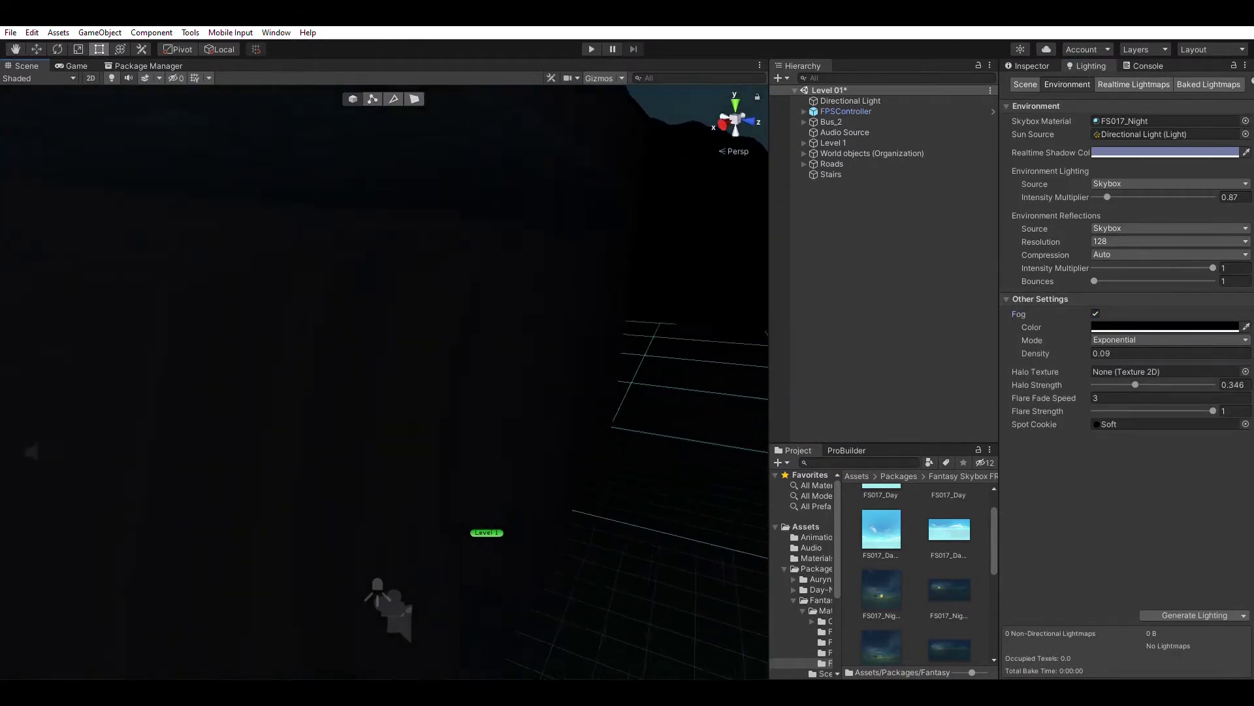
{"action": "key", "text": "w"}
{"action": "right_click_drag", "start_coordinate": [392, 366], "coordinate": [741, 245]}
{"action": "key", "text": "w"}
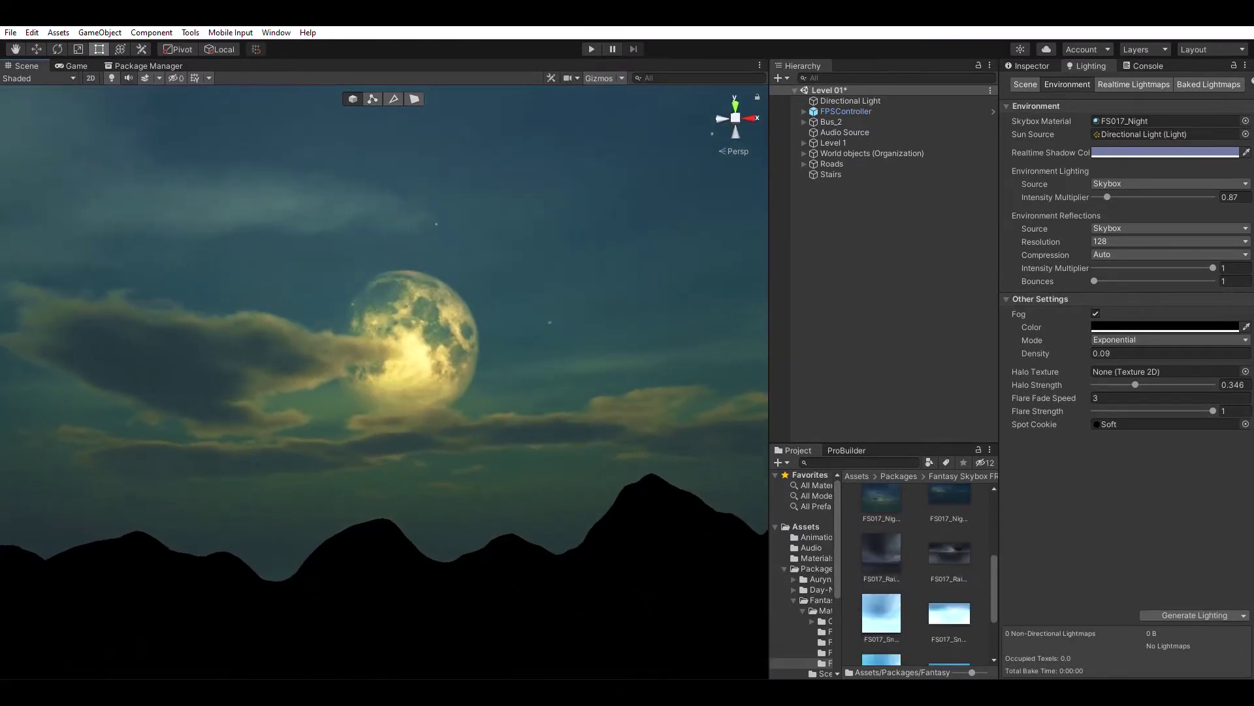
Apply the FS017_Rainy skybox to the scene and look around at the overcast sky
{"action": "left_click_drag", "start_coordinate": [881, 554], "coordinate": [496, 366]}
{"action": "right_click_drag", "start_coordinate": [457, 360], "coordinate": [898, 444]}
Apply the FS017_Sunset skybox to the scene and fly around to view the red sky over the mountains
{"action": "scroll", "coordinate": [914, 555], "scroll_direction": "down", "scroll_amount": 1}
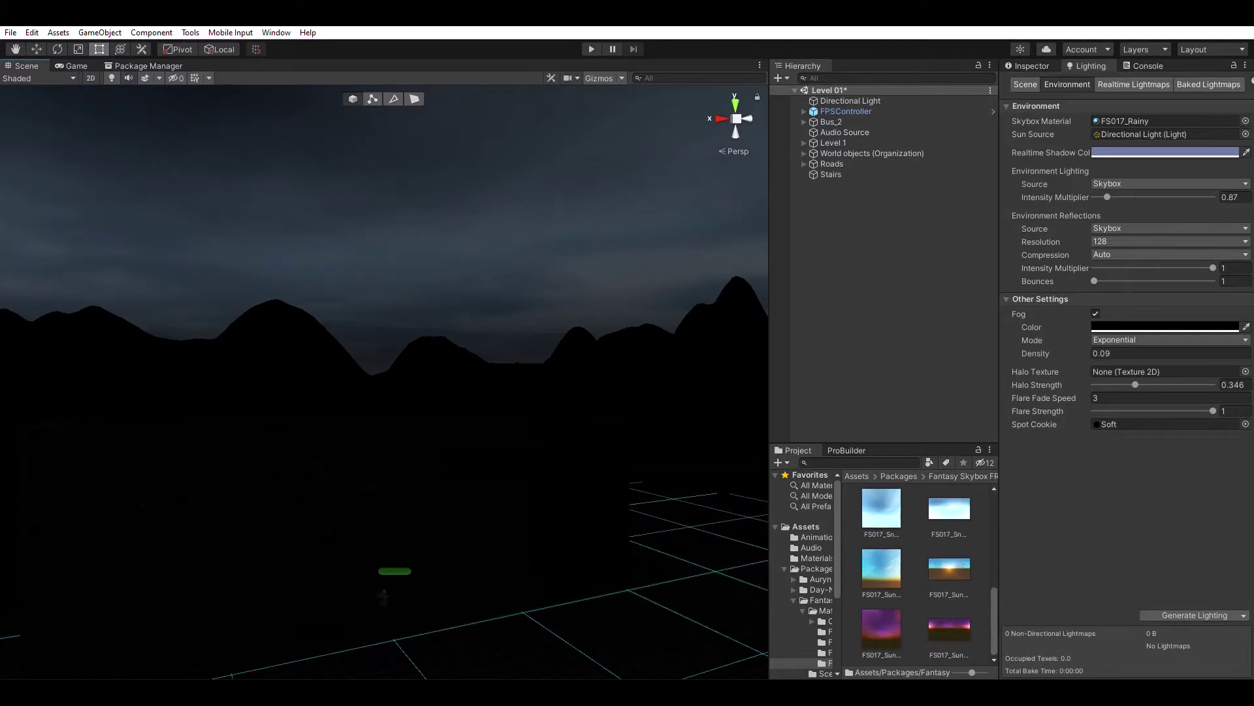
{"action": "left_click_drag", "start_coordinate": [881, 629], "coordinate": [497, 366]}
{"action": "right_click_drag", "start_coordinate": [497, 366], "coordinate": [421, 308]}
{"action": "key", "text": "w"}
{"action": "key", "text": "w"}
{"action": "key", "text": "w"}
{"action": "key", "text": "w"}
{"action": "key", "text": "w"}
{"action": "key", "text": "a"}
{"action": "key", "text": "s"}
{"action": "key", "text": "w"}
{"action": "key", "text": "w"}
{"action": "key", "text": "s"}
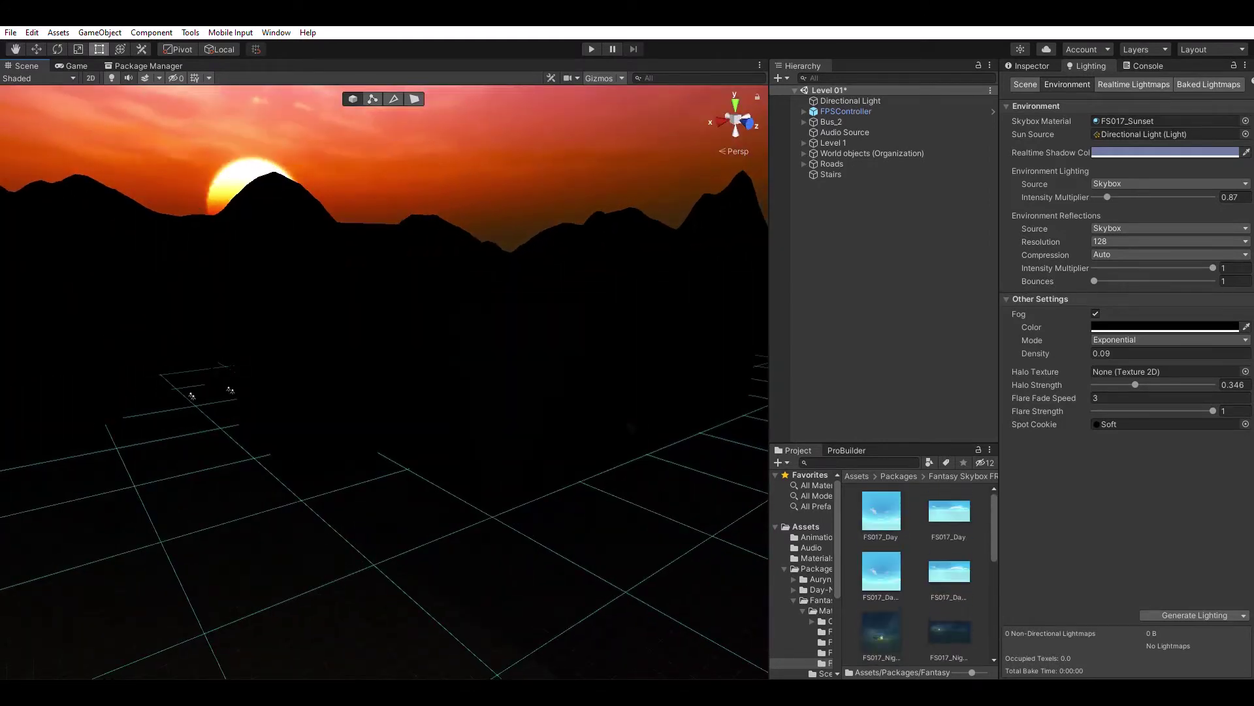
Apply the FS017_Day skybox, disable Fog and bring the building's rooftop into view
{"action": "right_click_drag", "start_coordinate": [384, 392], "coordinate": [438, 268]}
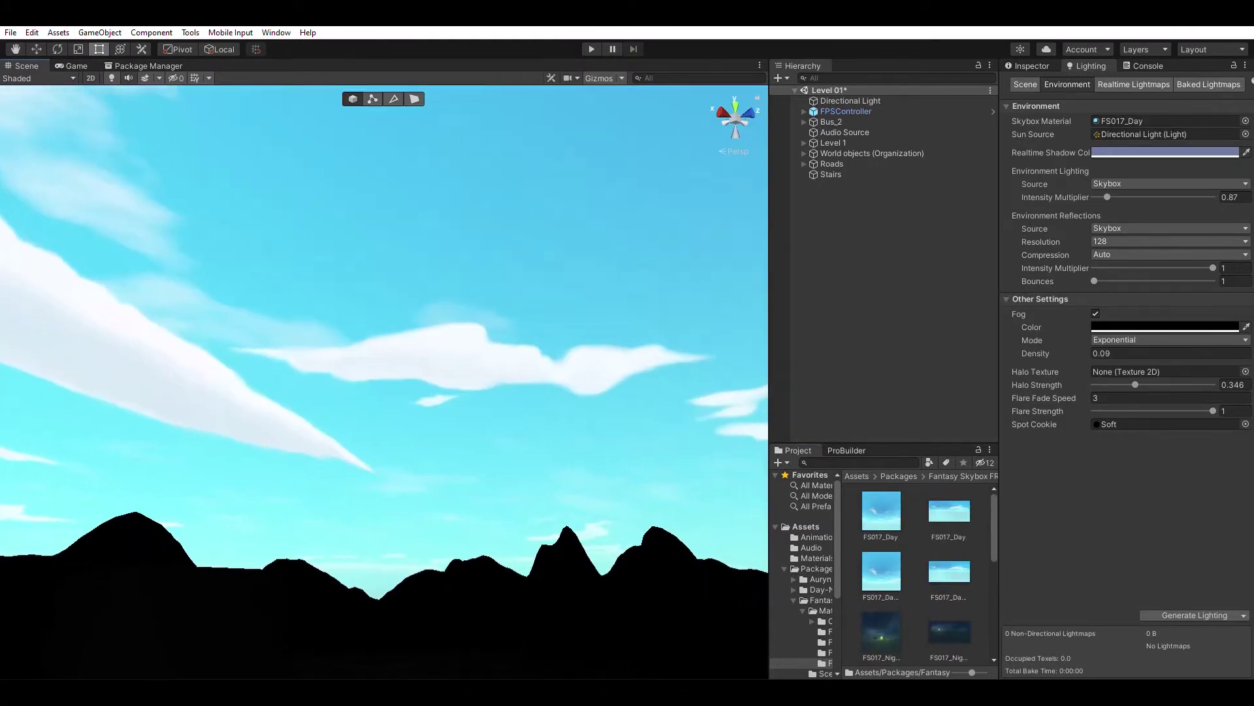
{"action": "left_click", "coordinate": [1096, 314]}
{"action": "key", "text": "w"}
{"action": "right_click_drag", "start_coordinate": [405, 314], "coordinate": [379, 376]}
{"action": "right_click_drag", "start_coordinate": [275, 507], "coordinate": [533, 626]}
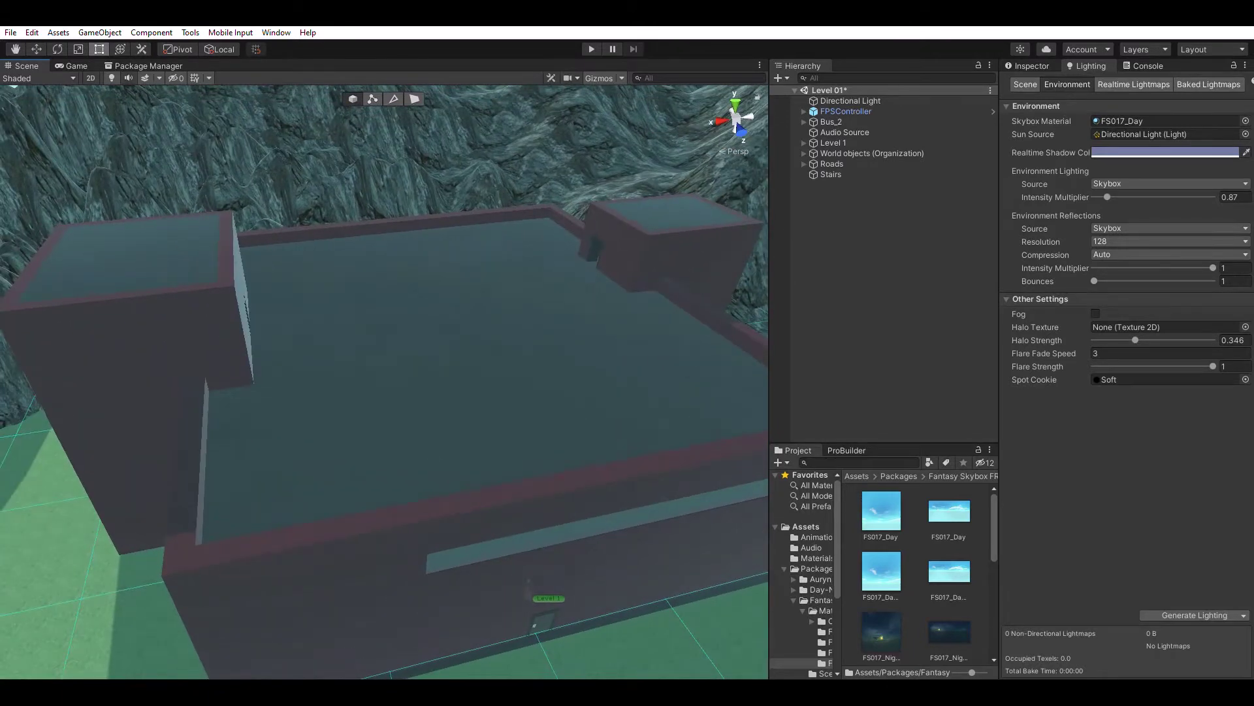
Examine the daylit rooftop in the Scene view, including its stairwell structures, doorways and perimeter walls
{"action": "right_click_drag", "start_coordinate": [392, 366], "coordinate": [462, 432]}
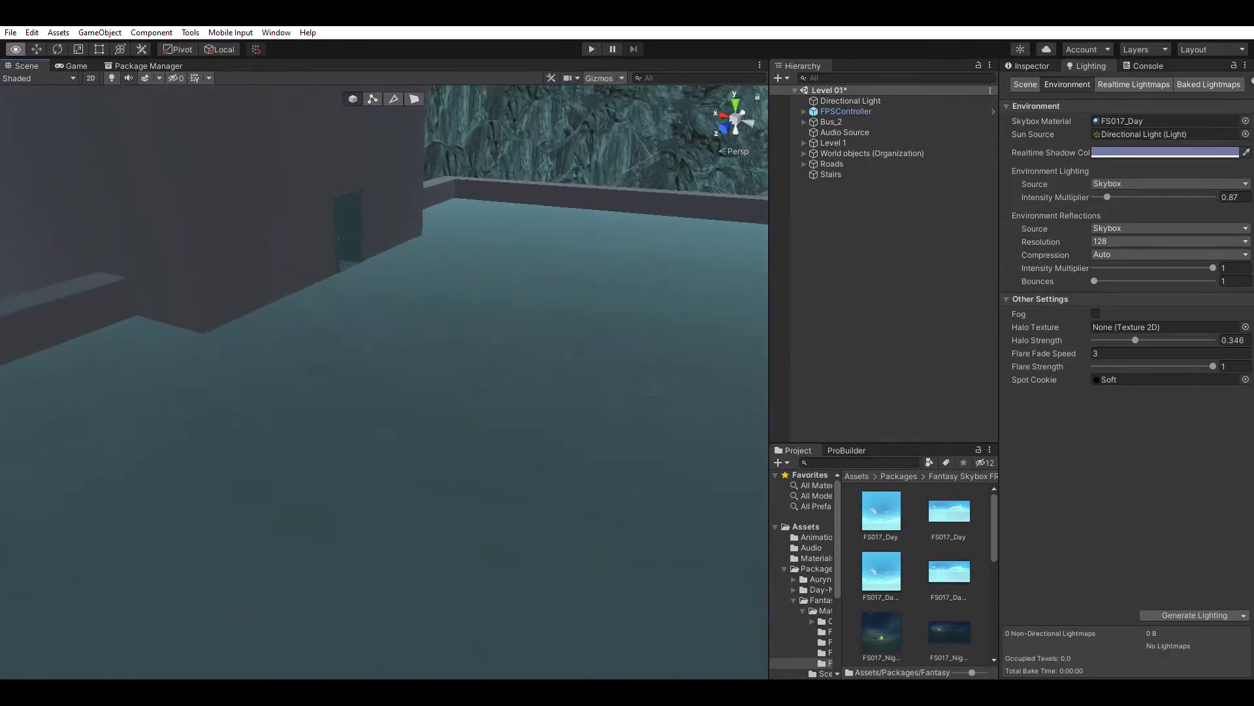
{"action": "right_click_drag", "start_coordinate": [392, 379], "coordinate": [520, 343]}
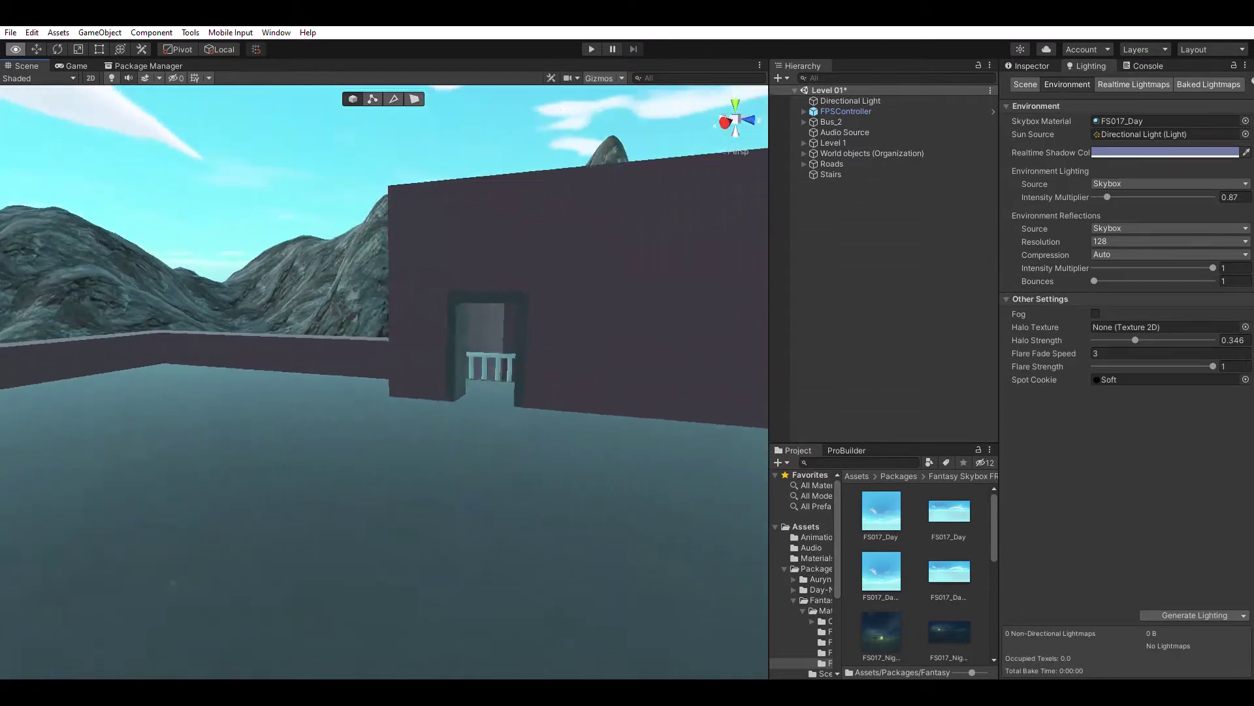
{"action": "right_click_drag", "start_coordinate": [392, 365], "coordinate": [503, 327]}
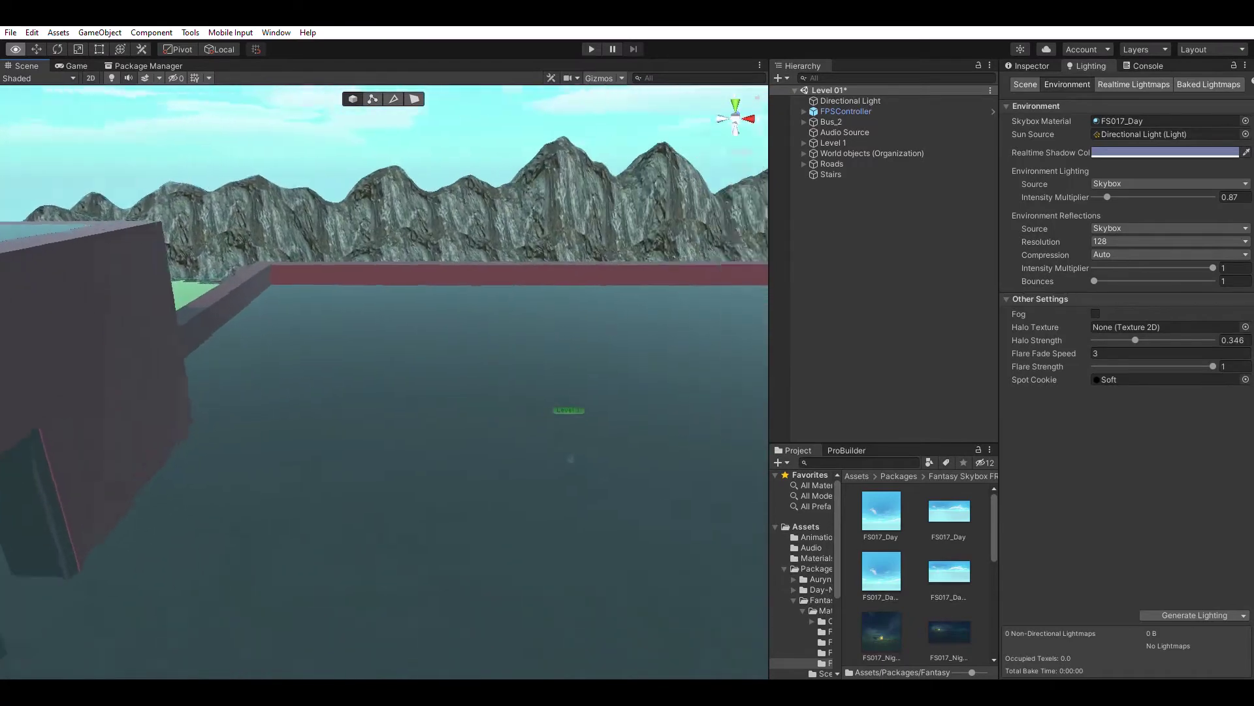
{"action": "right_click_drag", "start_coordinate": [392, 383], "coordinate": [392, 356]}
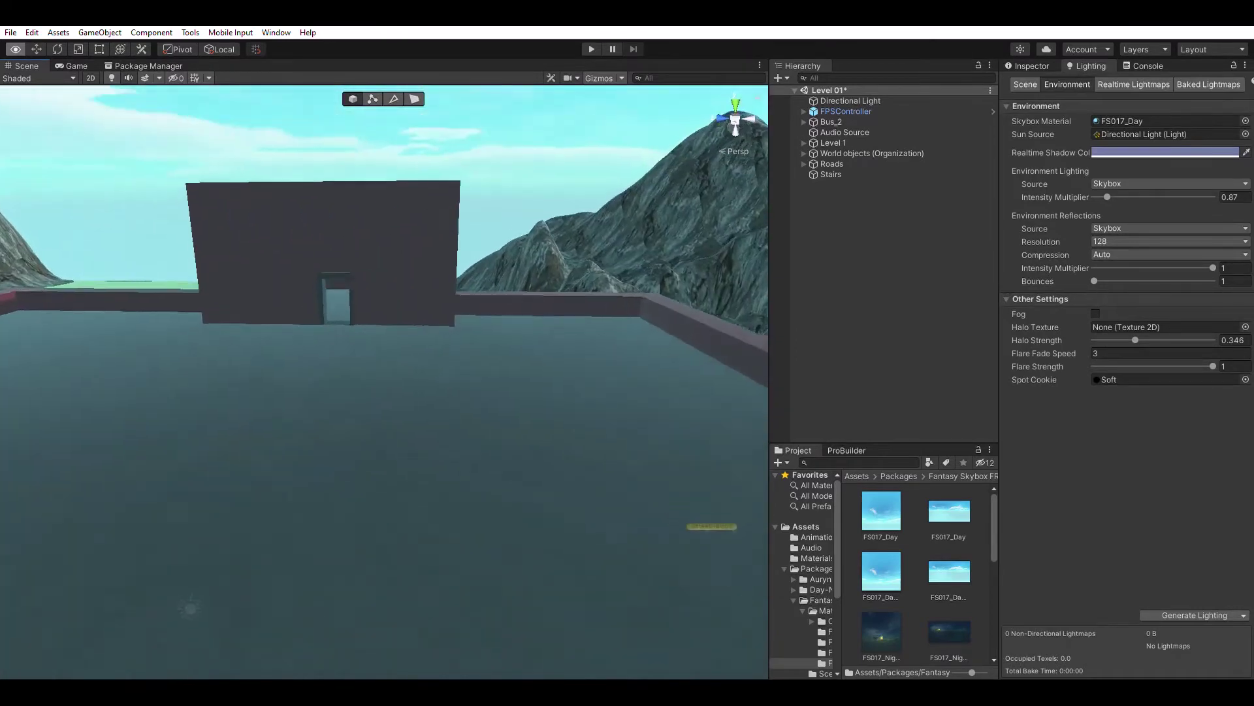
{"action": "right_click_drag", "start_coordinate": [190, 608], "coordinate": [307, 634]}
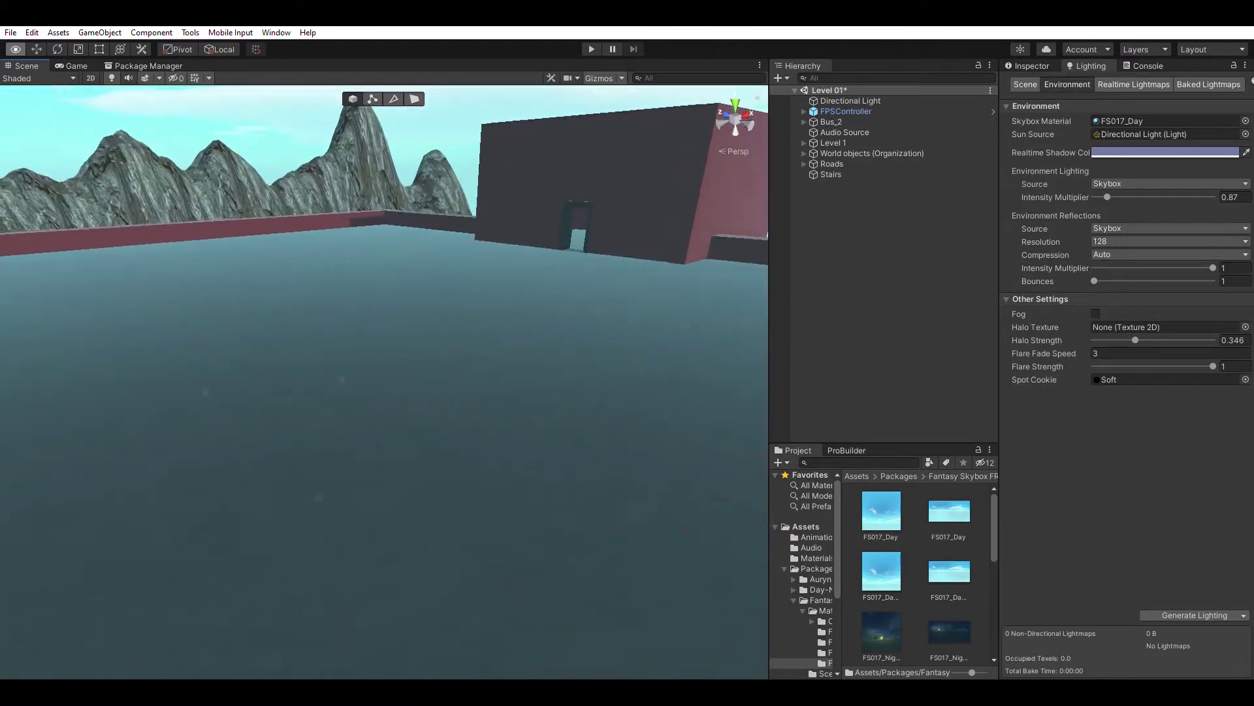
{"action": "right_click_drag", "start_coordinate": [429, 439], "coordinate": [390, 407]}
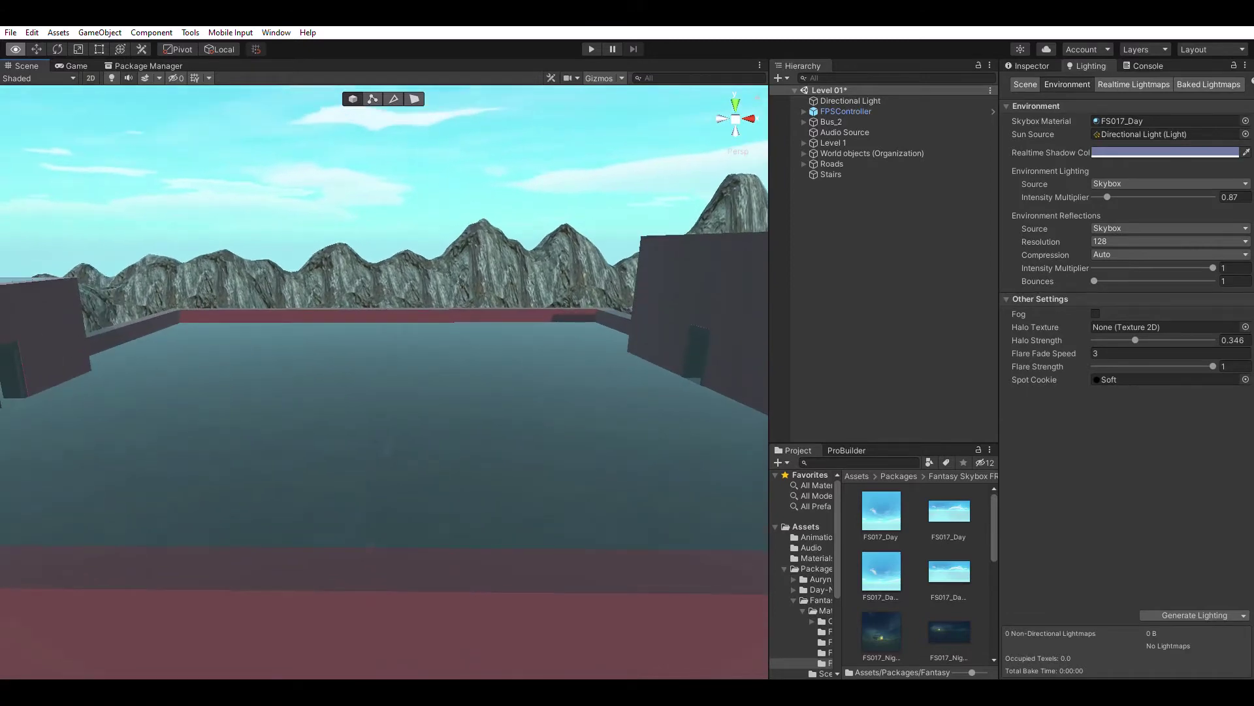
Maximize the Scene view and inspect the rooftop, its edge walls and the town below from several angles
{"action": "key", "text": "shift+space"}
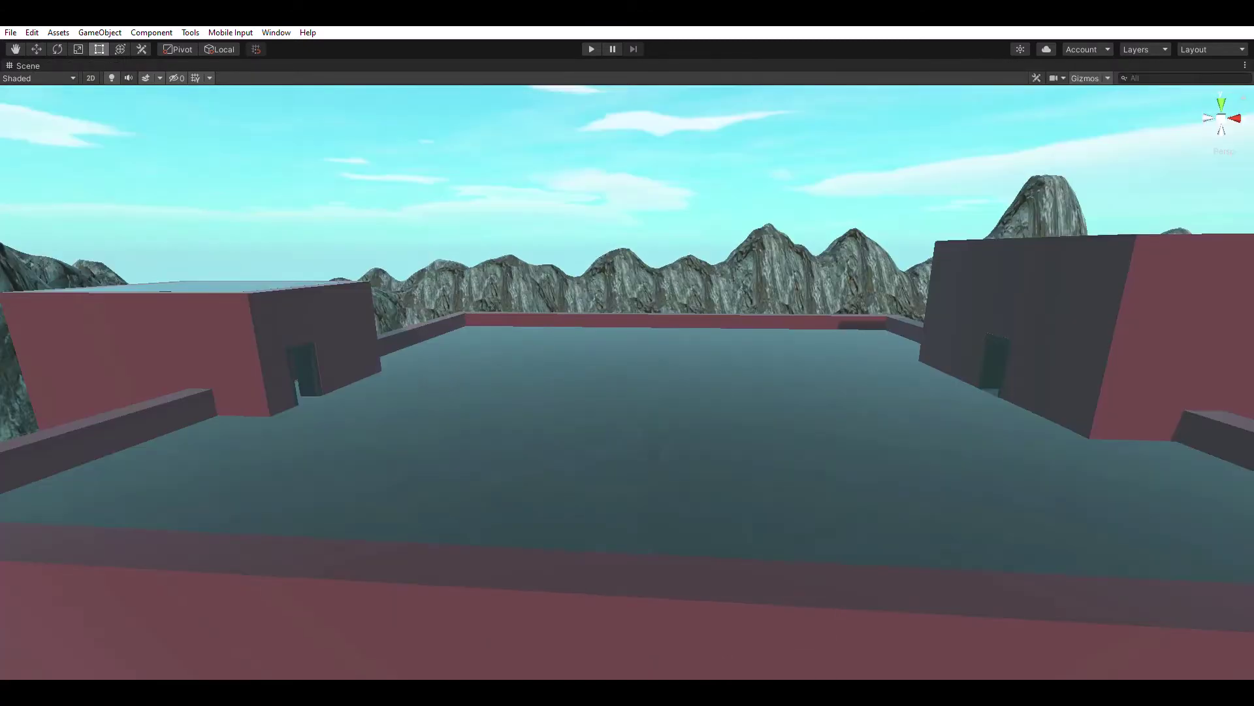
{"action": "right_click_drag", "start_coordinate": [627, 392], "coordinate": [405, 418]}
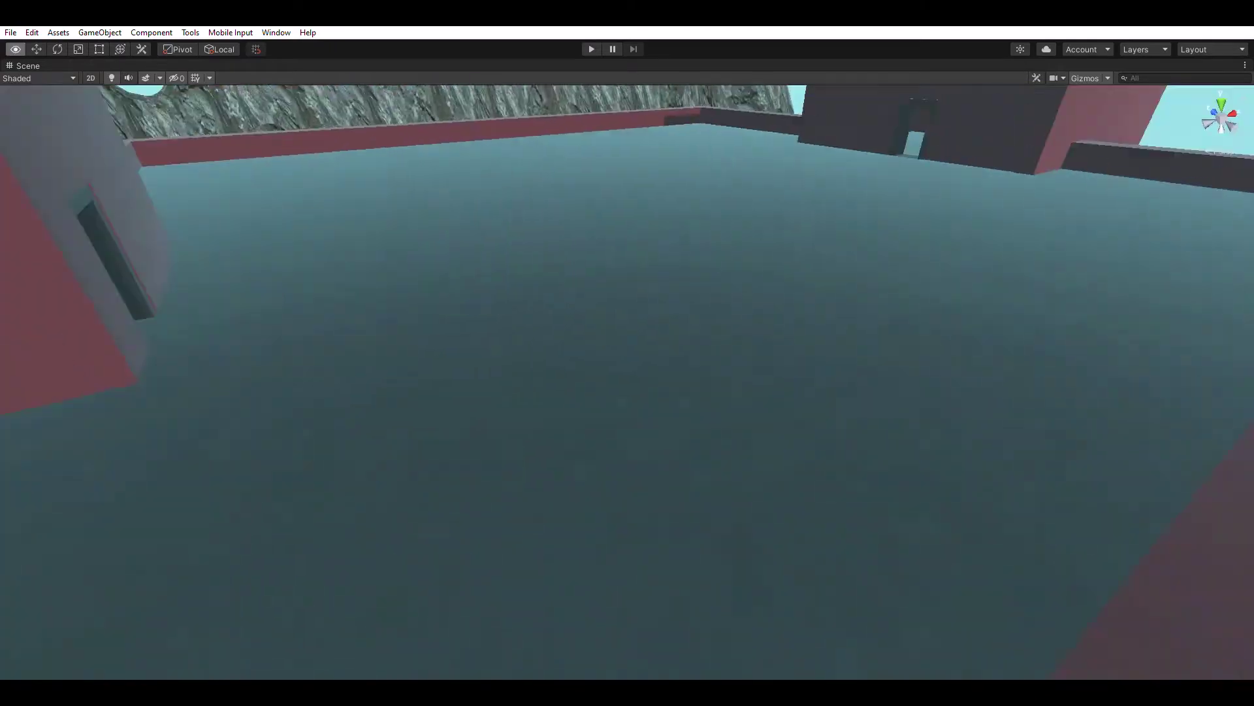
{"action": "right_click_drag", "start_coordinate": [628, 392], "coordinate": [274, 438]}
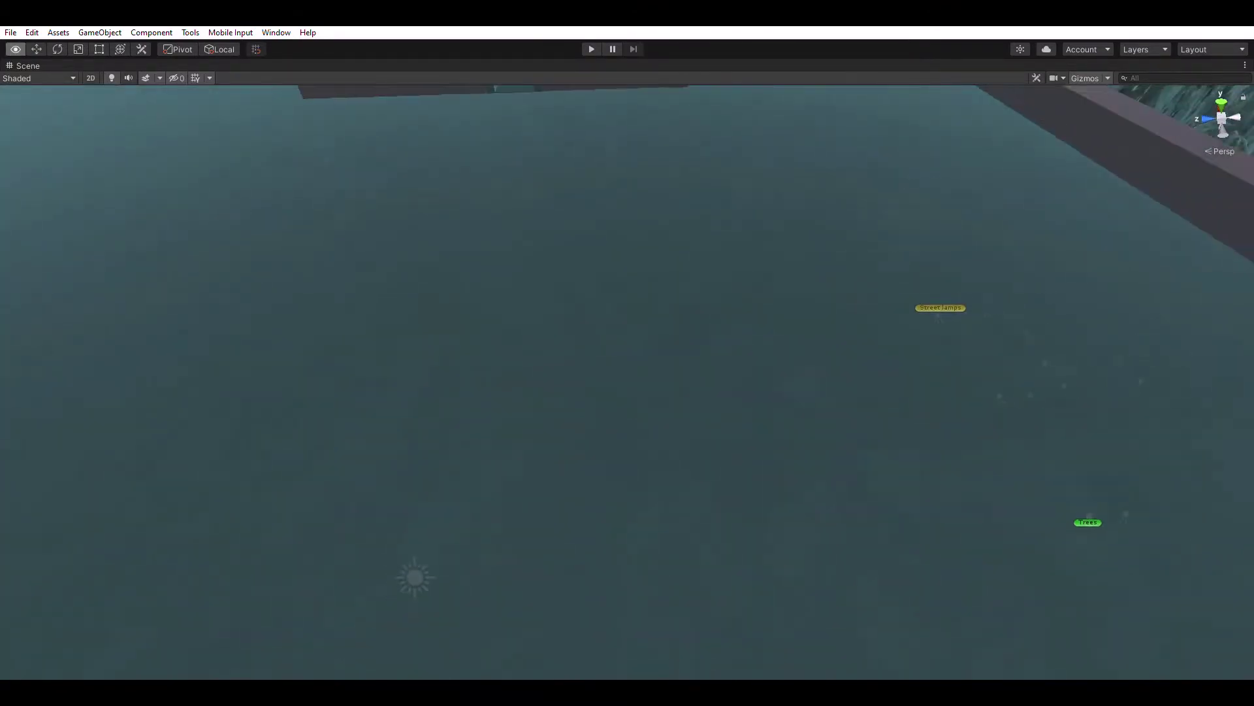
{"action": "right_click_drag", "start_coordinate": [627, 392], "coordinate": [545, 362]}
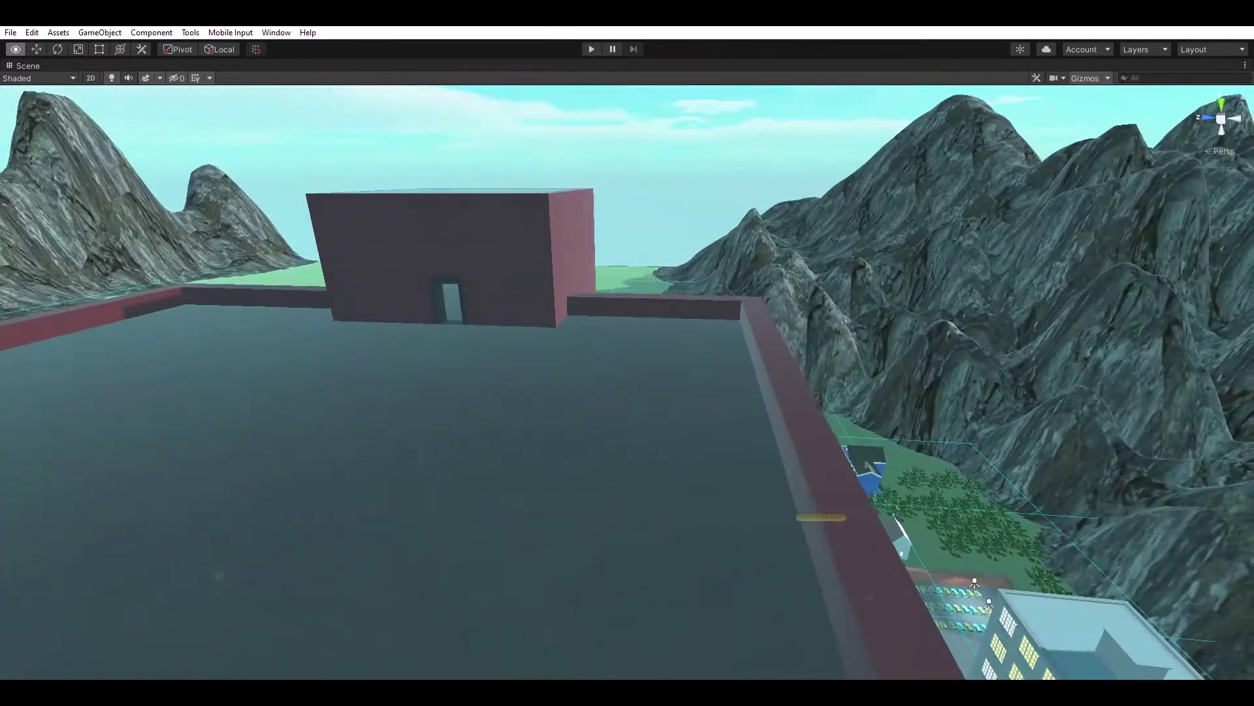
{"action": "right_click_drag", "start_coordinate": [627, 366], "coordinate": [536, 418]}
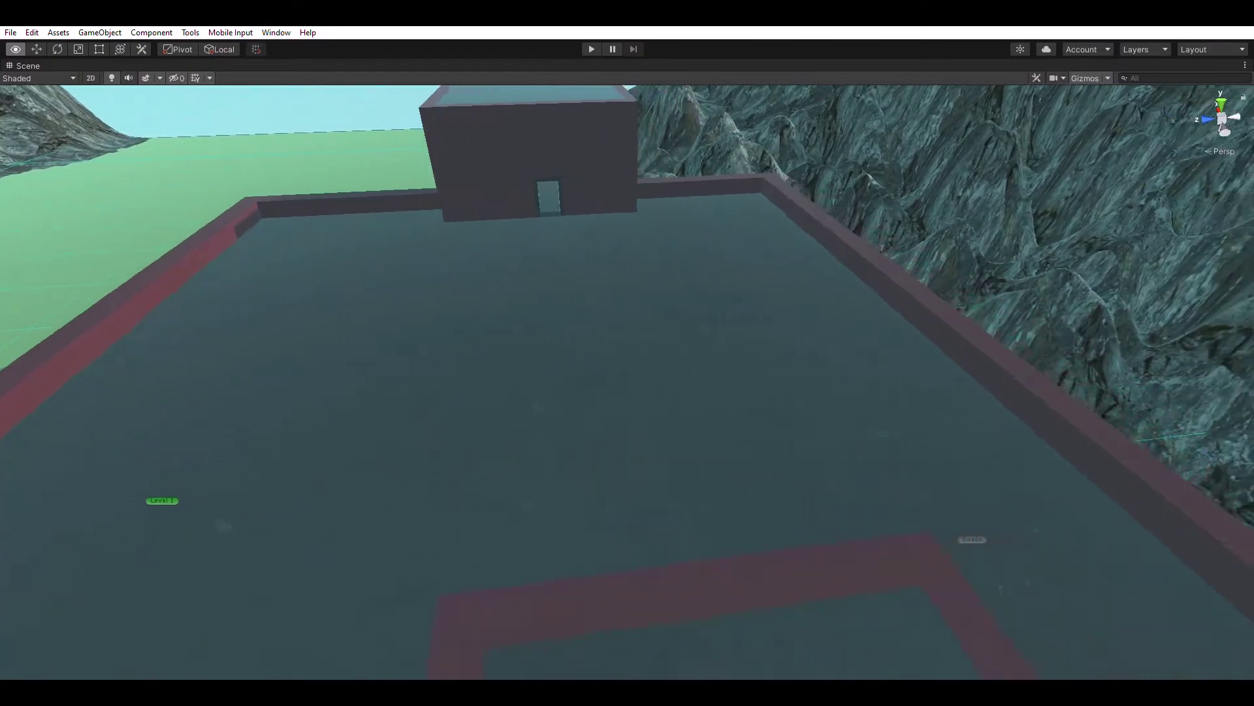
{"action": "right_click_drag", "start_coordinate": [627, 382], "coordinate": [379, 274]}
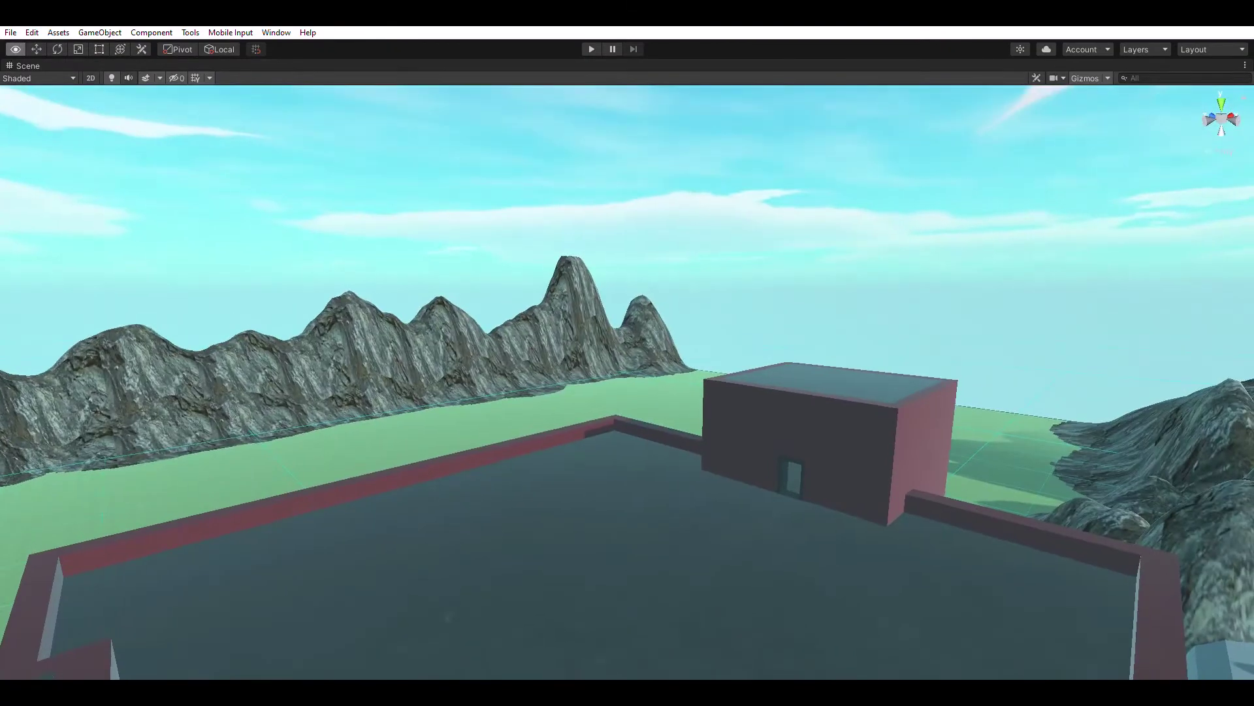
Survey the roof from above the stairwell structure and move the view inside to the building's patterned-floor corridor
{"action": "key", "text": "q"}
{"action": "key", "text": "e"}
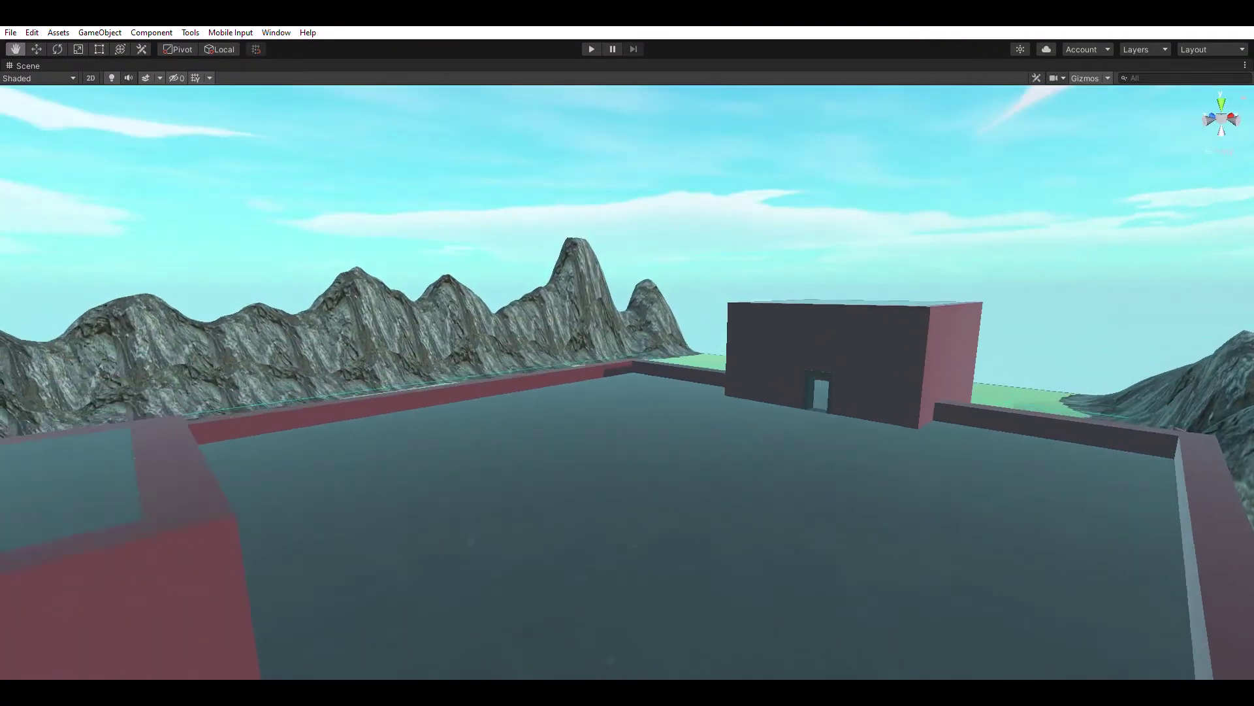
{"action": "key", "text": "w"}
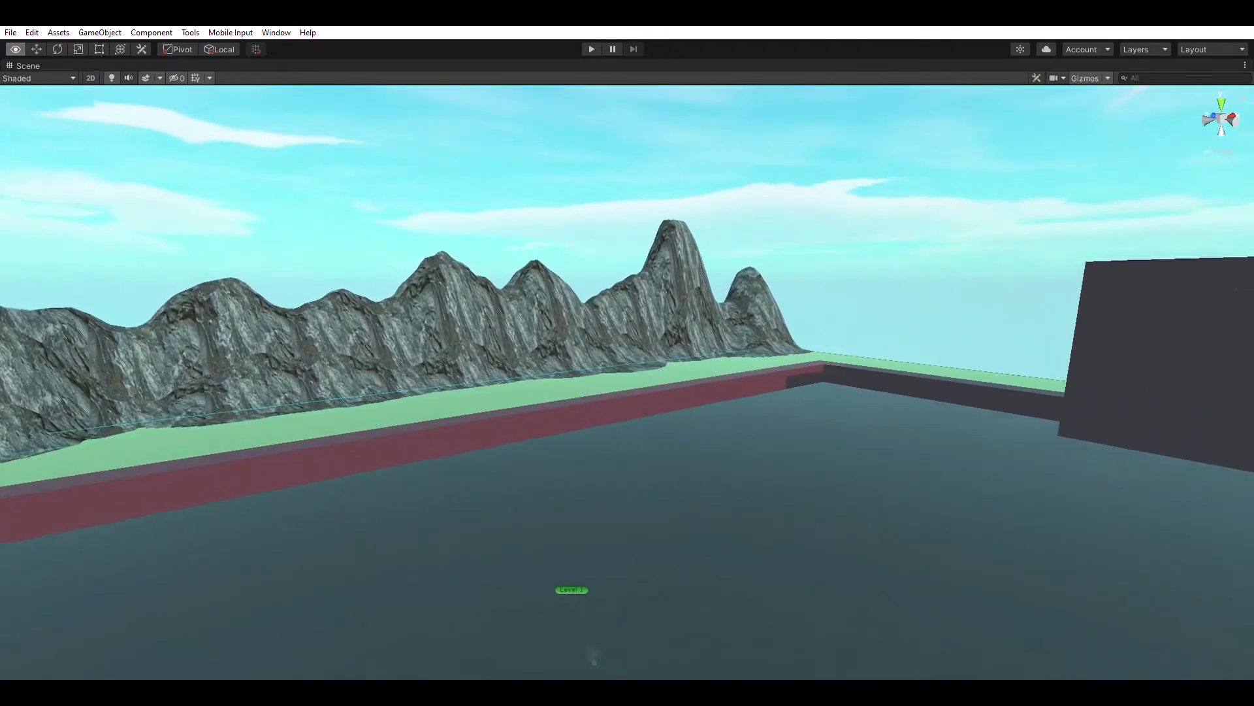
{"action": "right_click_drag", "start_coordinate": [379, 274], "coordinate": [503, 382]}
{"action": "key", "text": "w"}
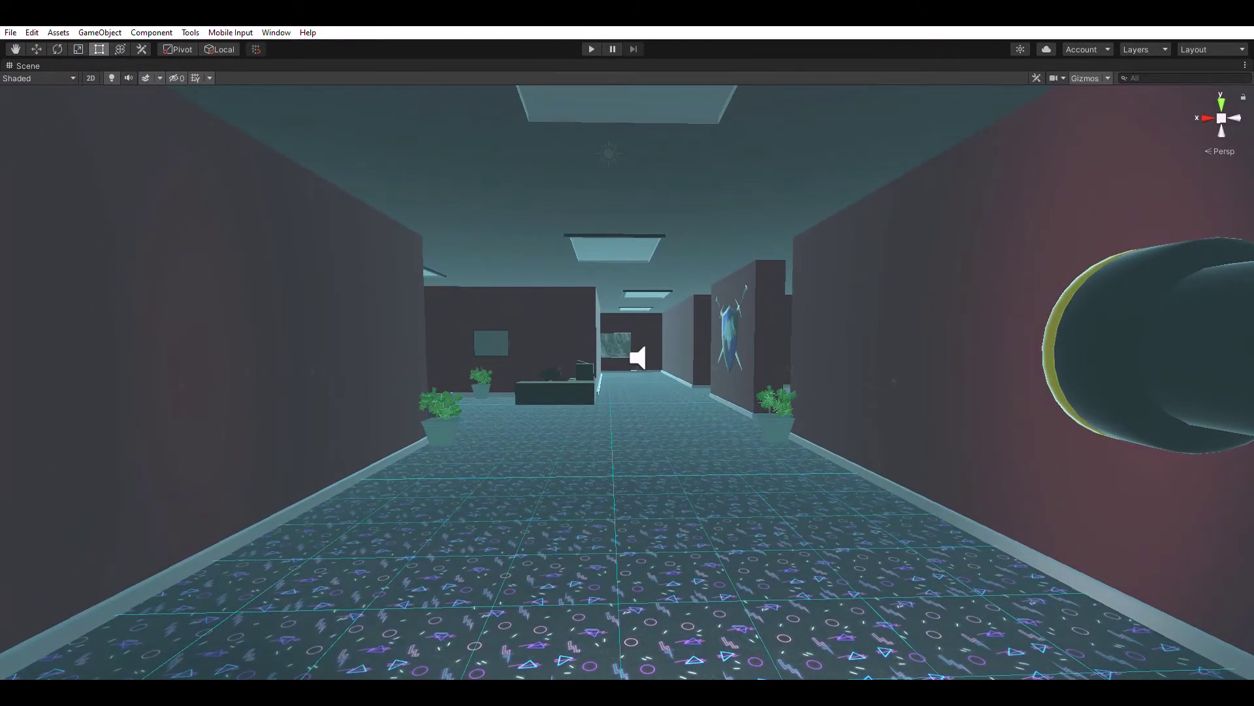